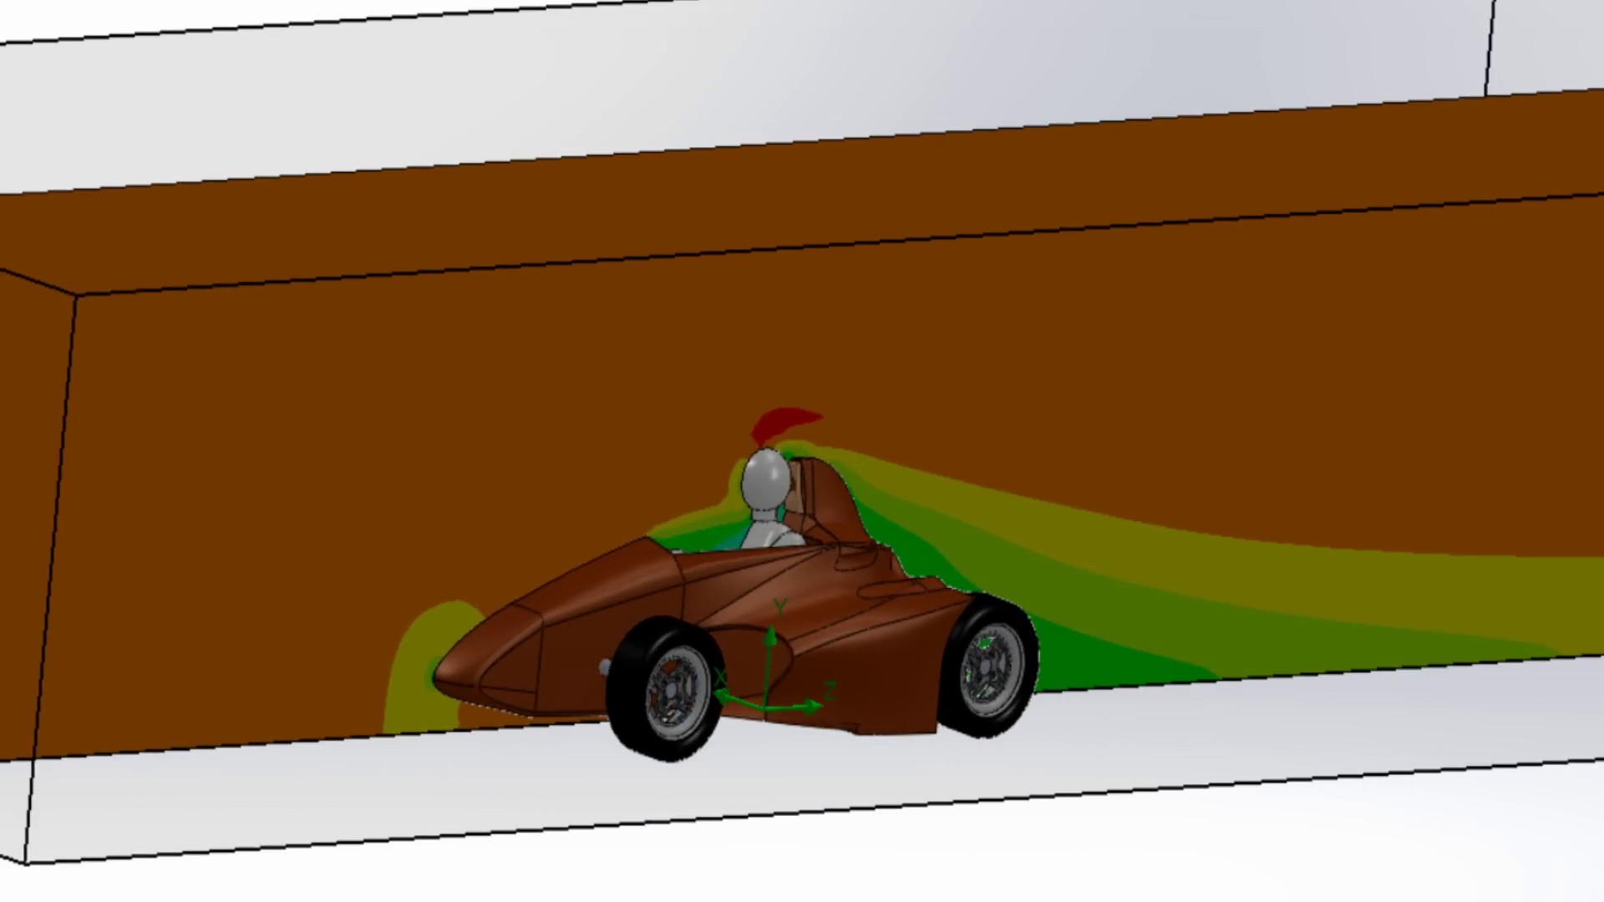
{"action": "left_click", "coordinate": [861, 456]}
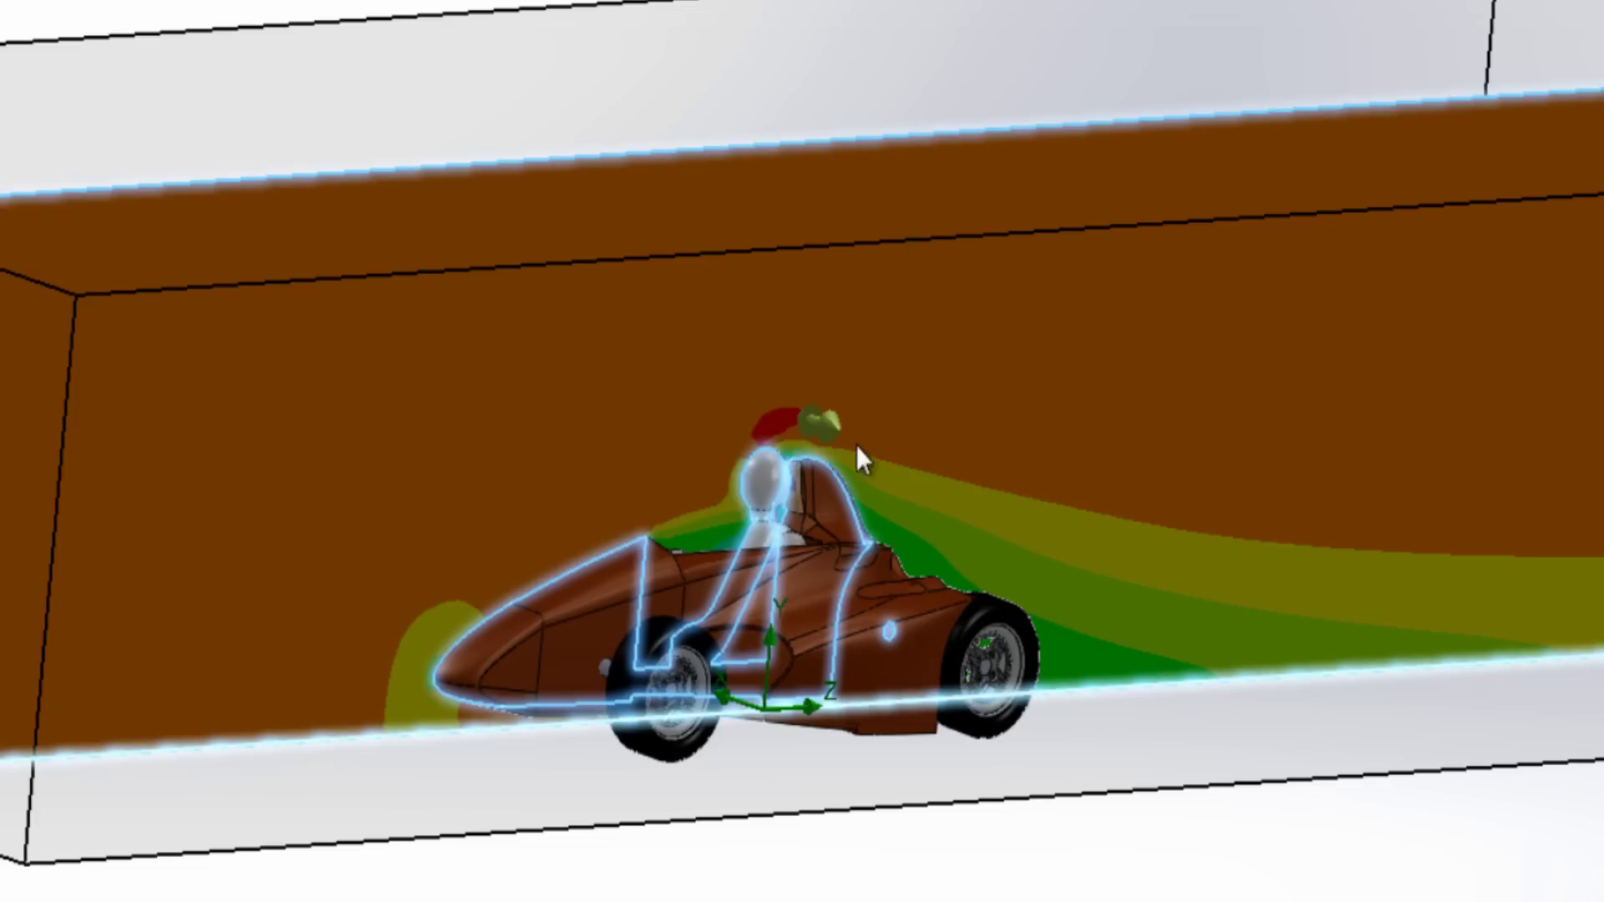
{"action": "mouse_move", "coordinate": [831, 421]}
{"action": "left_mouse_down"}
{"action": "mouse_move", "coordinate": [929, 465]}
{"action": "mouse_move", "coordinate": [829, 441]}
{"action": "left_mouse_up"}
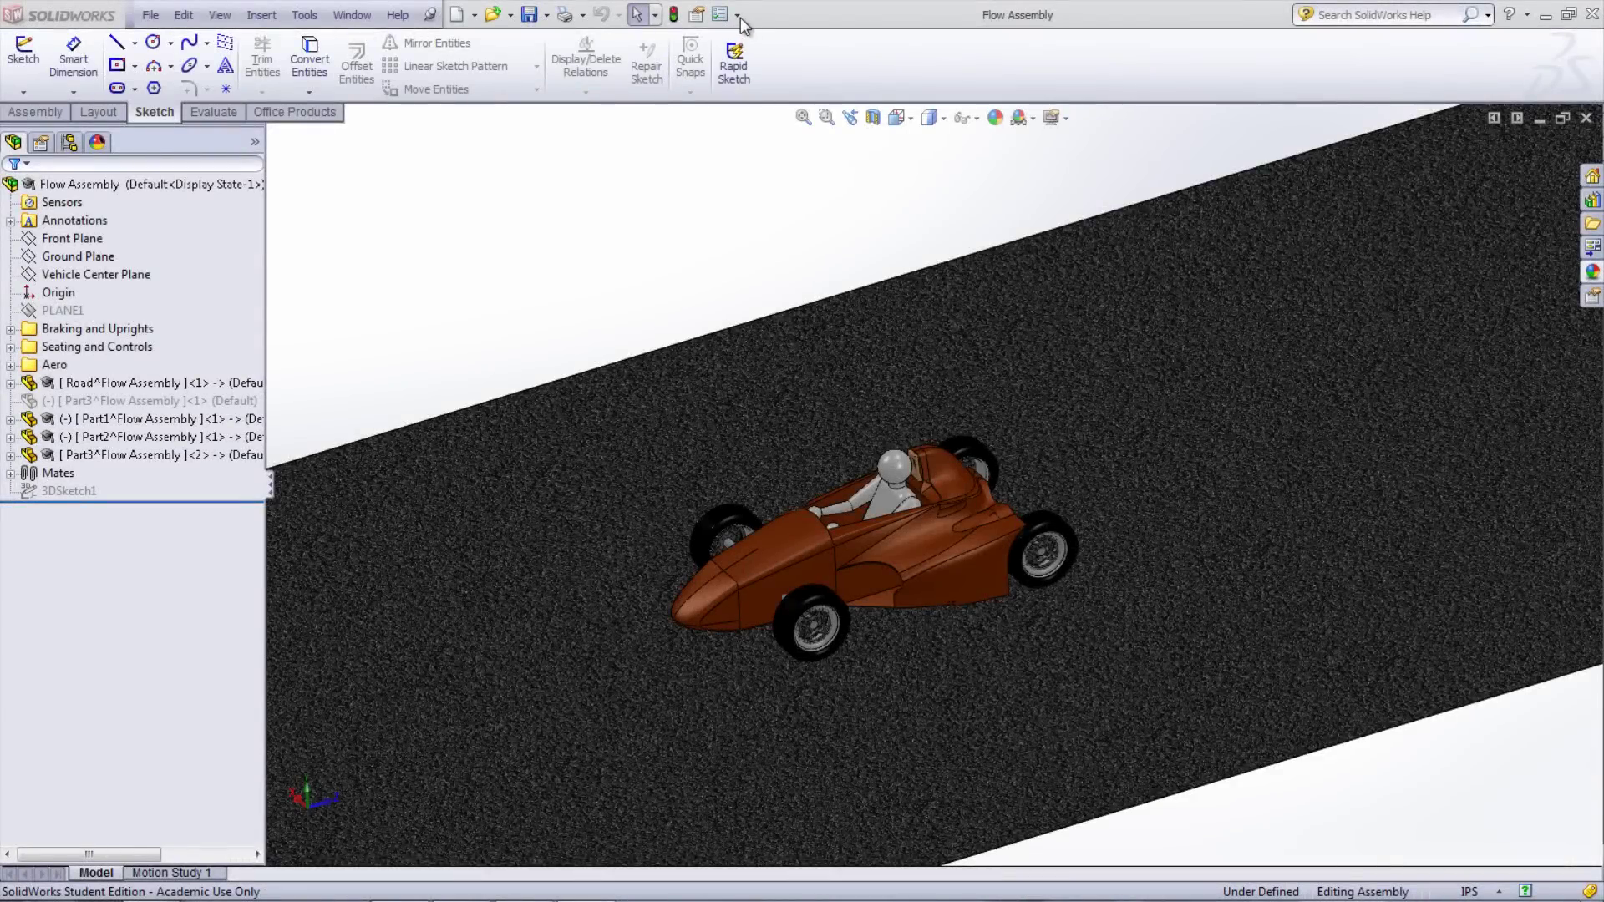
Enable the SolidWorks Flow Simulation 2012 add-in
{"action": "left_click", "coordinate": [740, 17]}
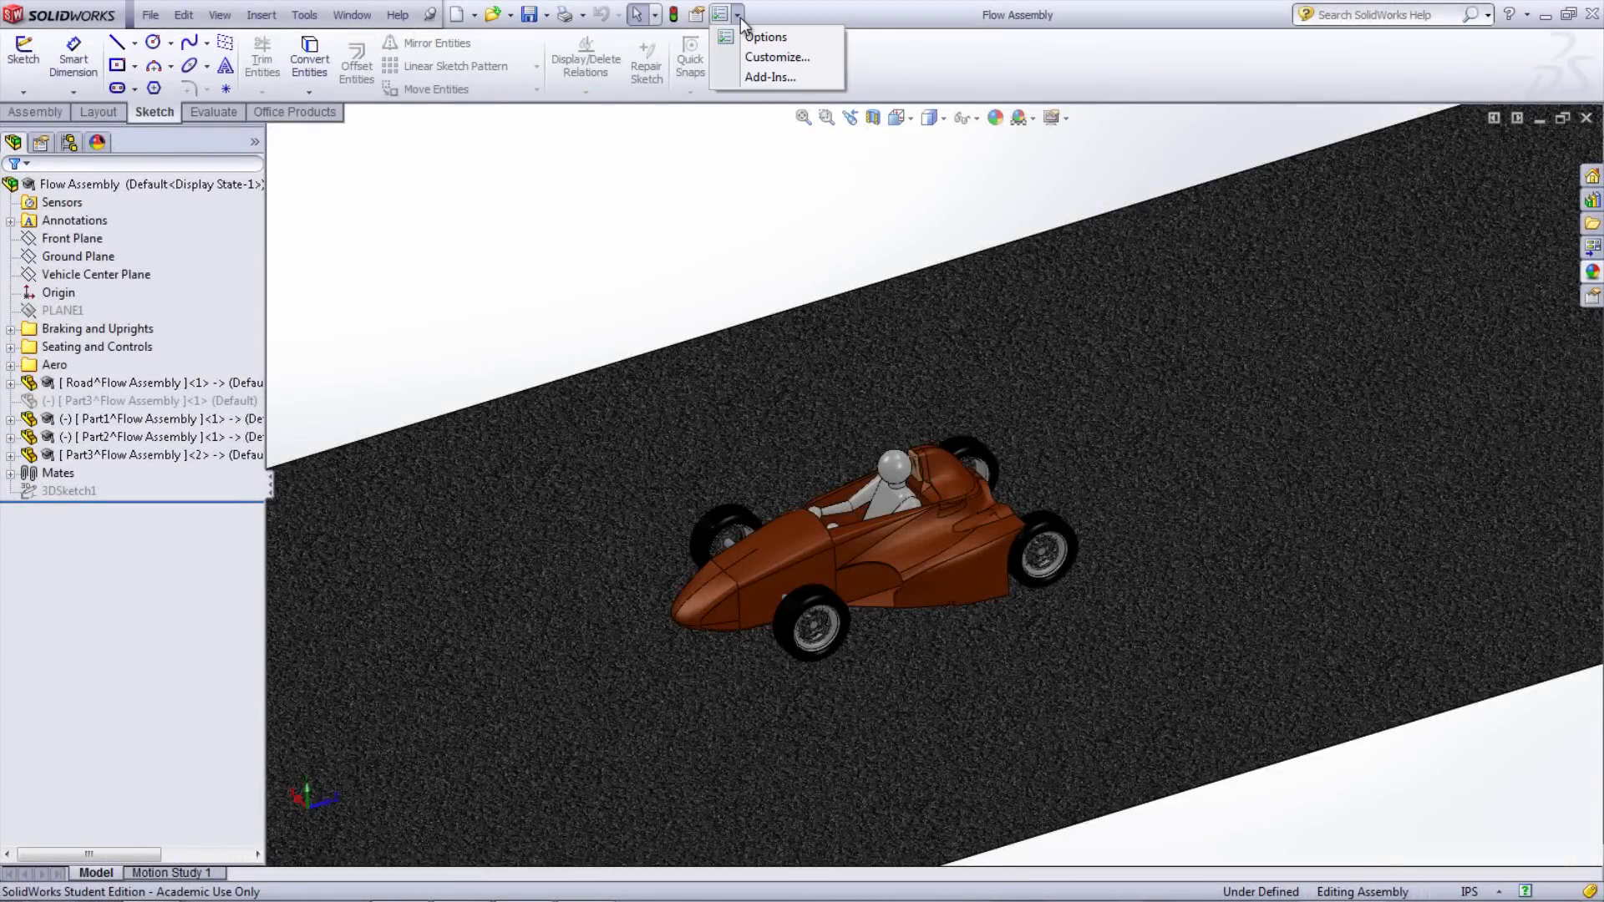
{"action": "left_click", "coordinate": [745, 75]}
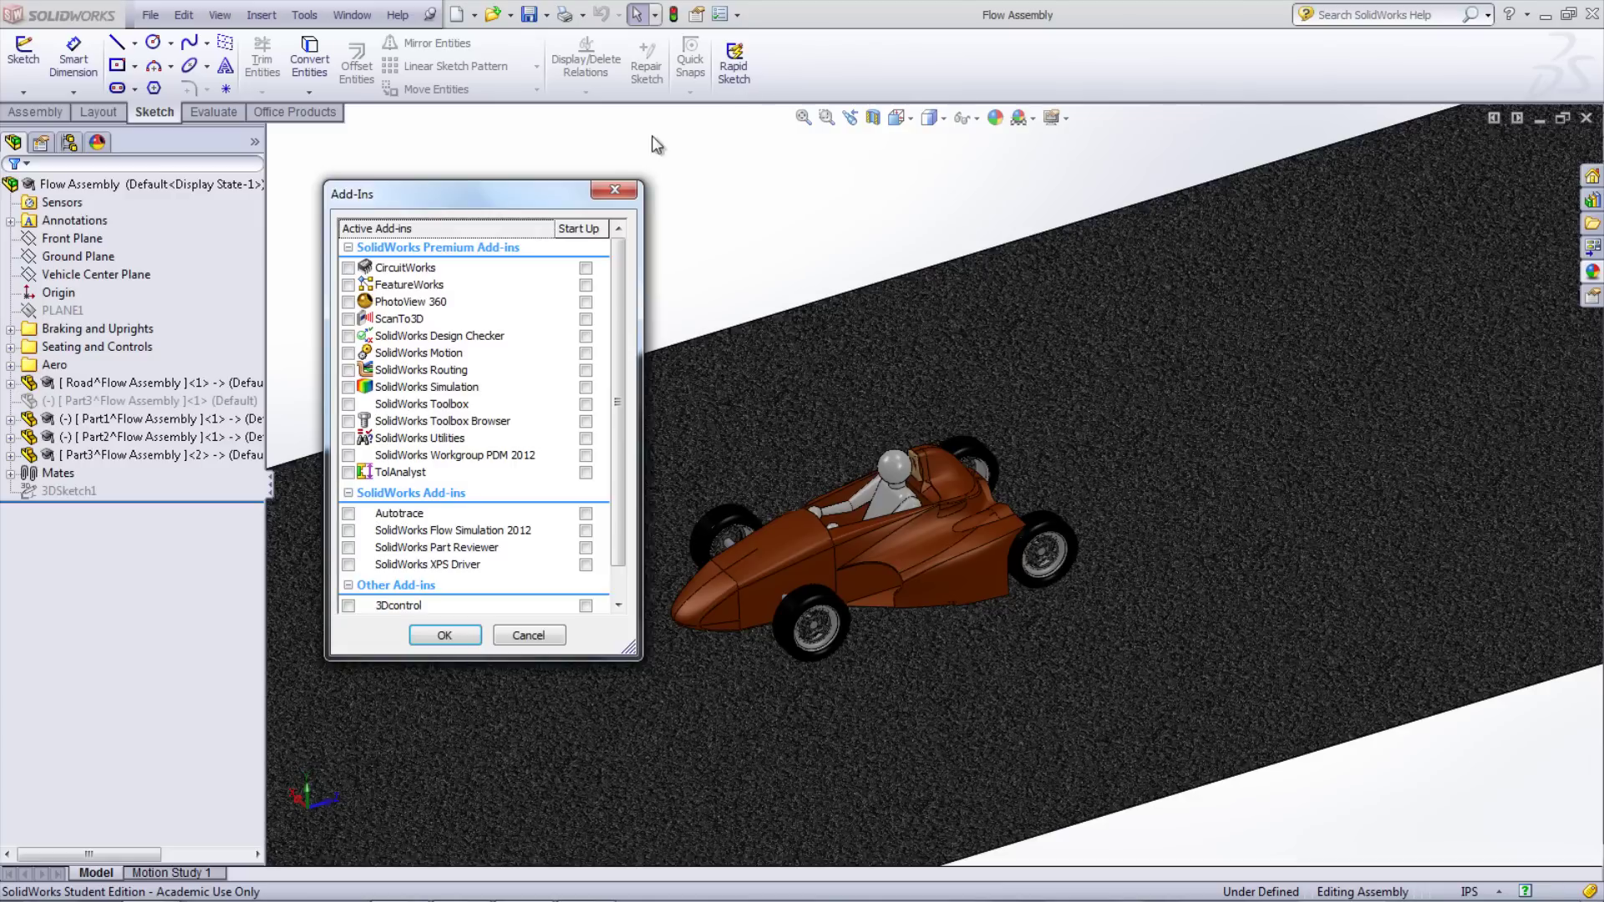
{"action": "left_click", "coordinate": [349, 532]}
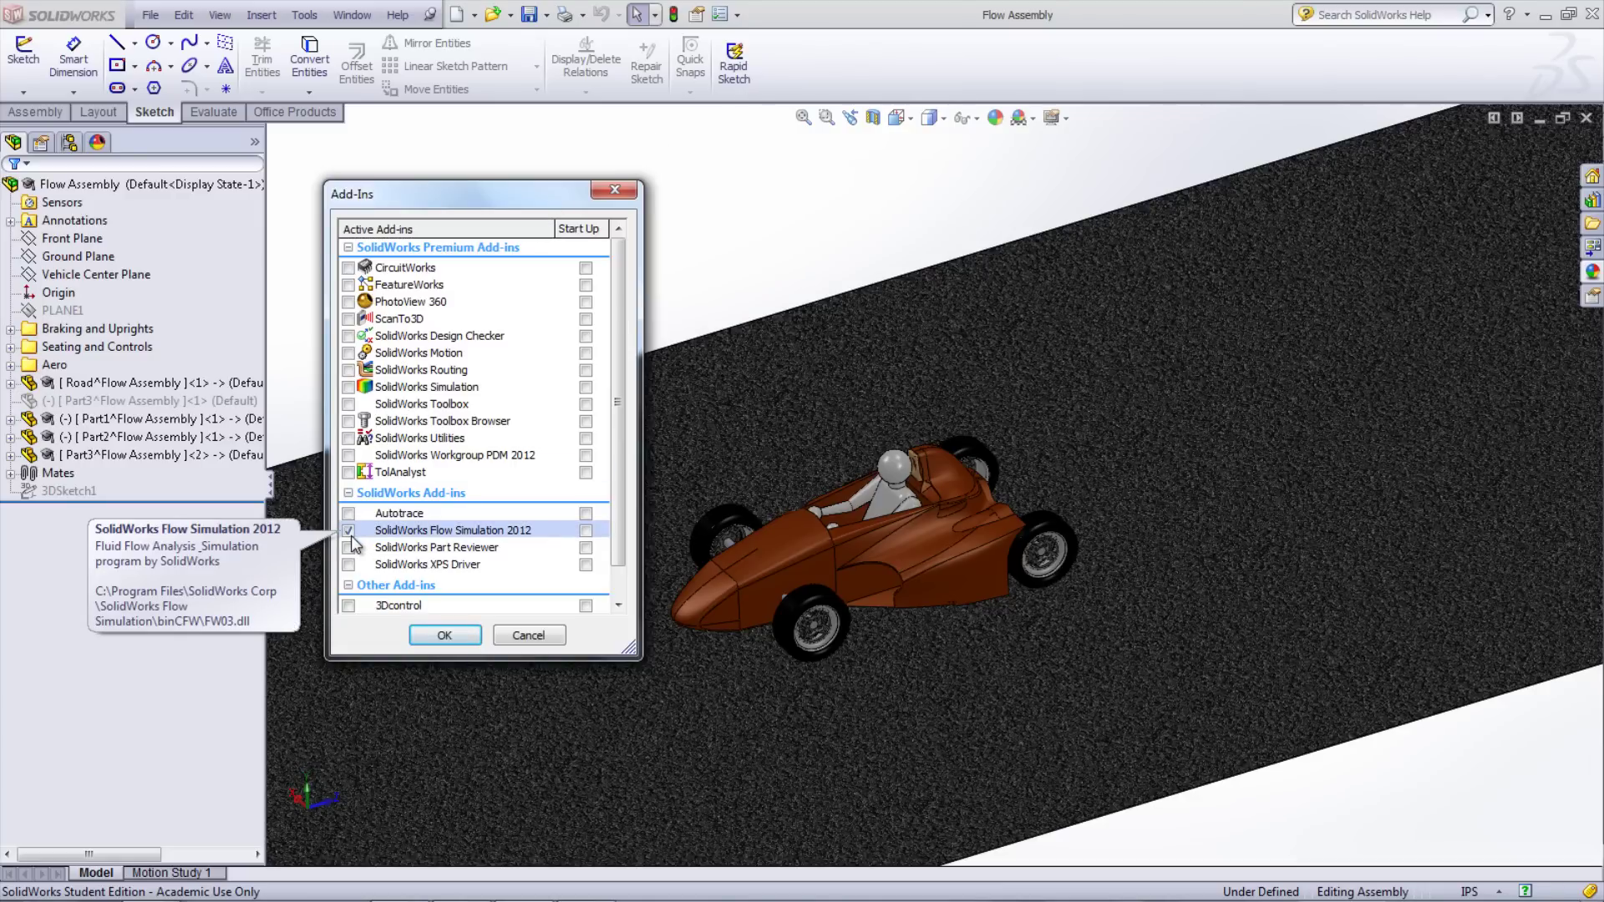
{"action": "left_click", "coordinate": [445, 636]}
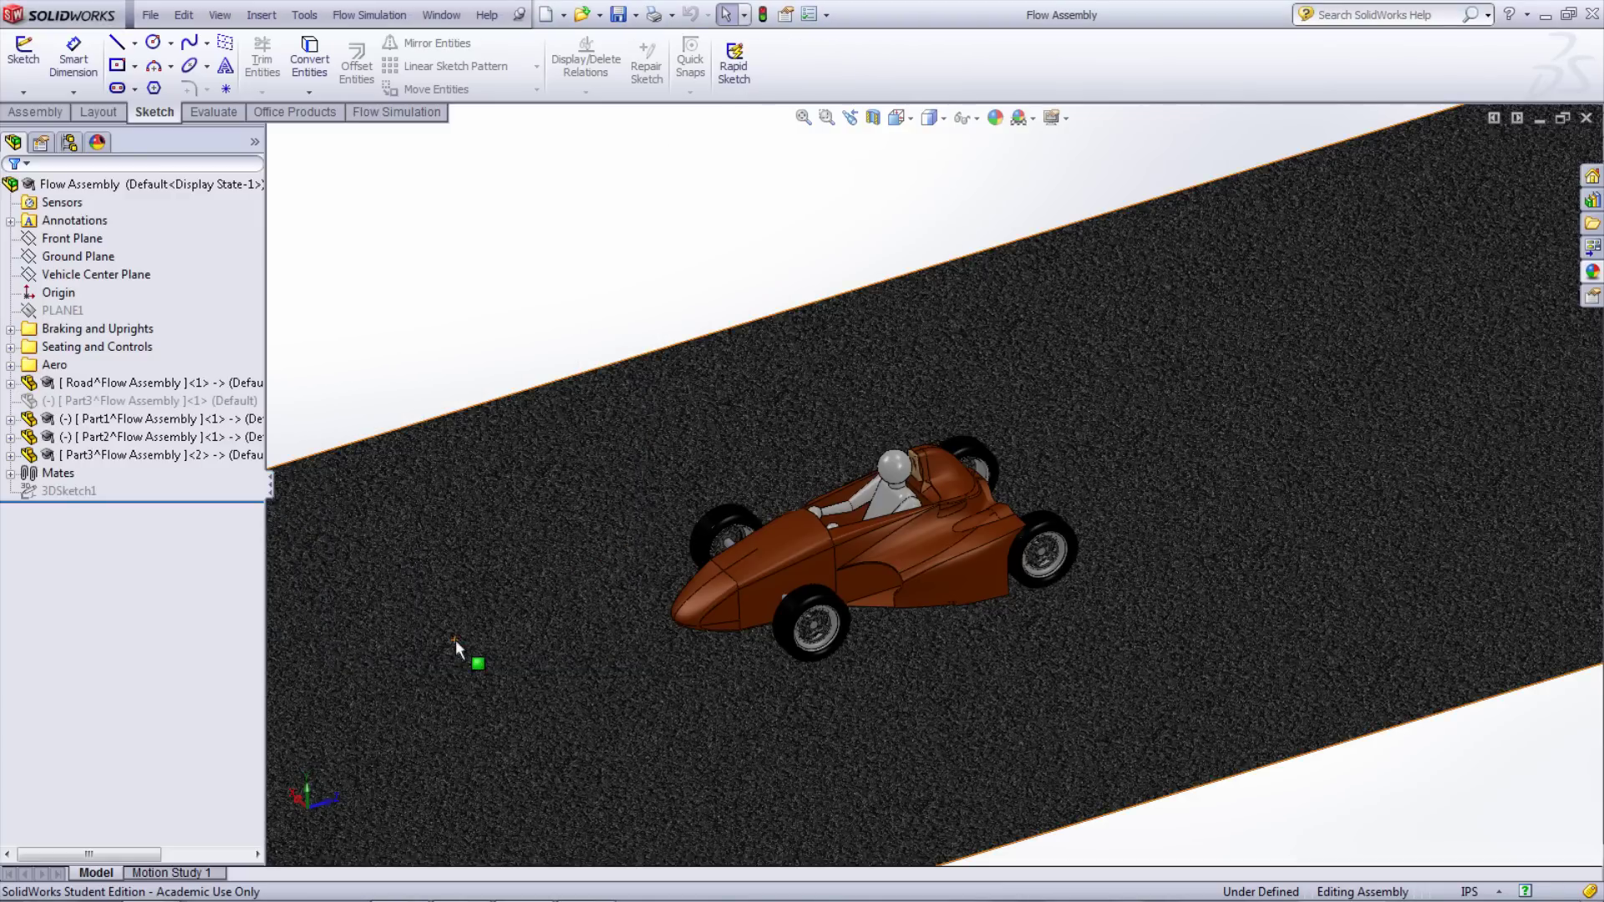
Start a new flow project with the Wizard, creating a new configuration named External Flow
{"action": "left_click", "coordinate": [398, 112]}
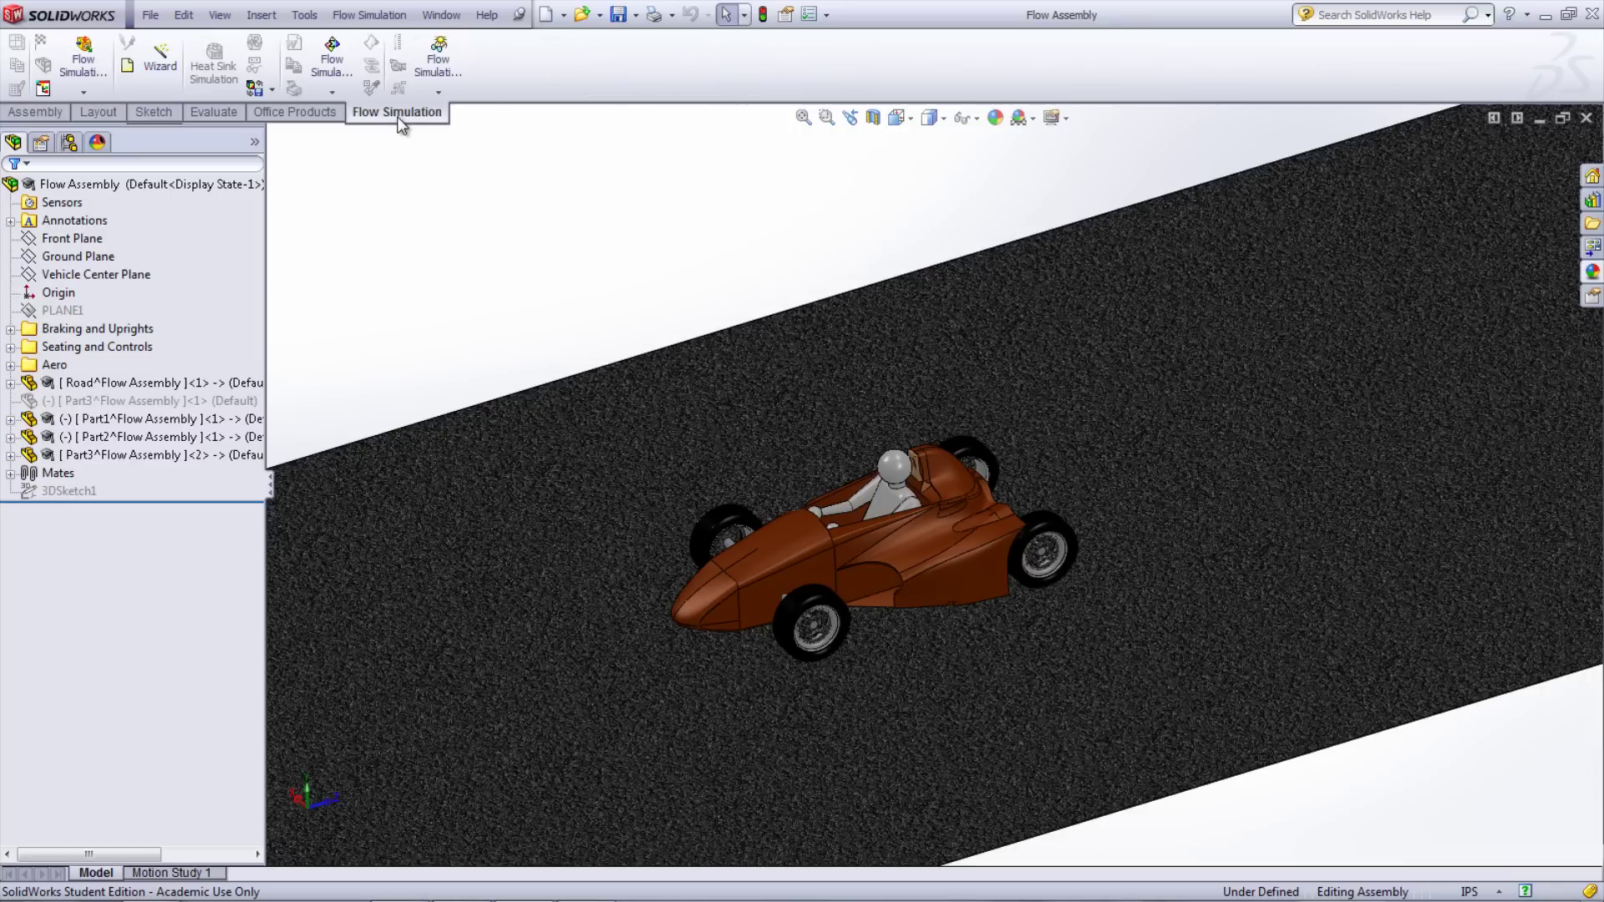
{"action": "left_click", "coordinate": [161, 67]}
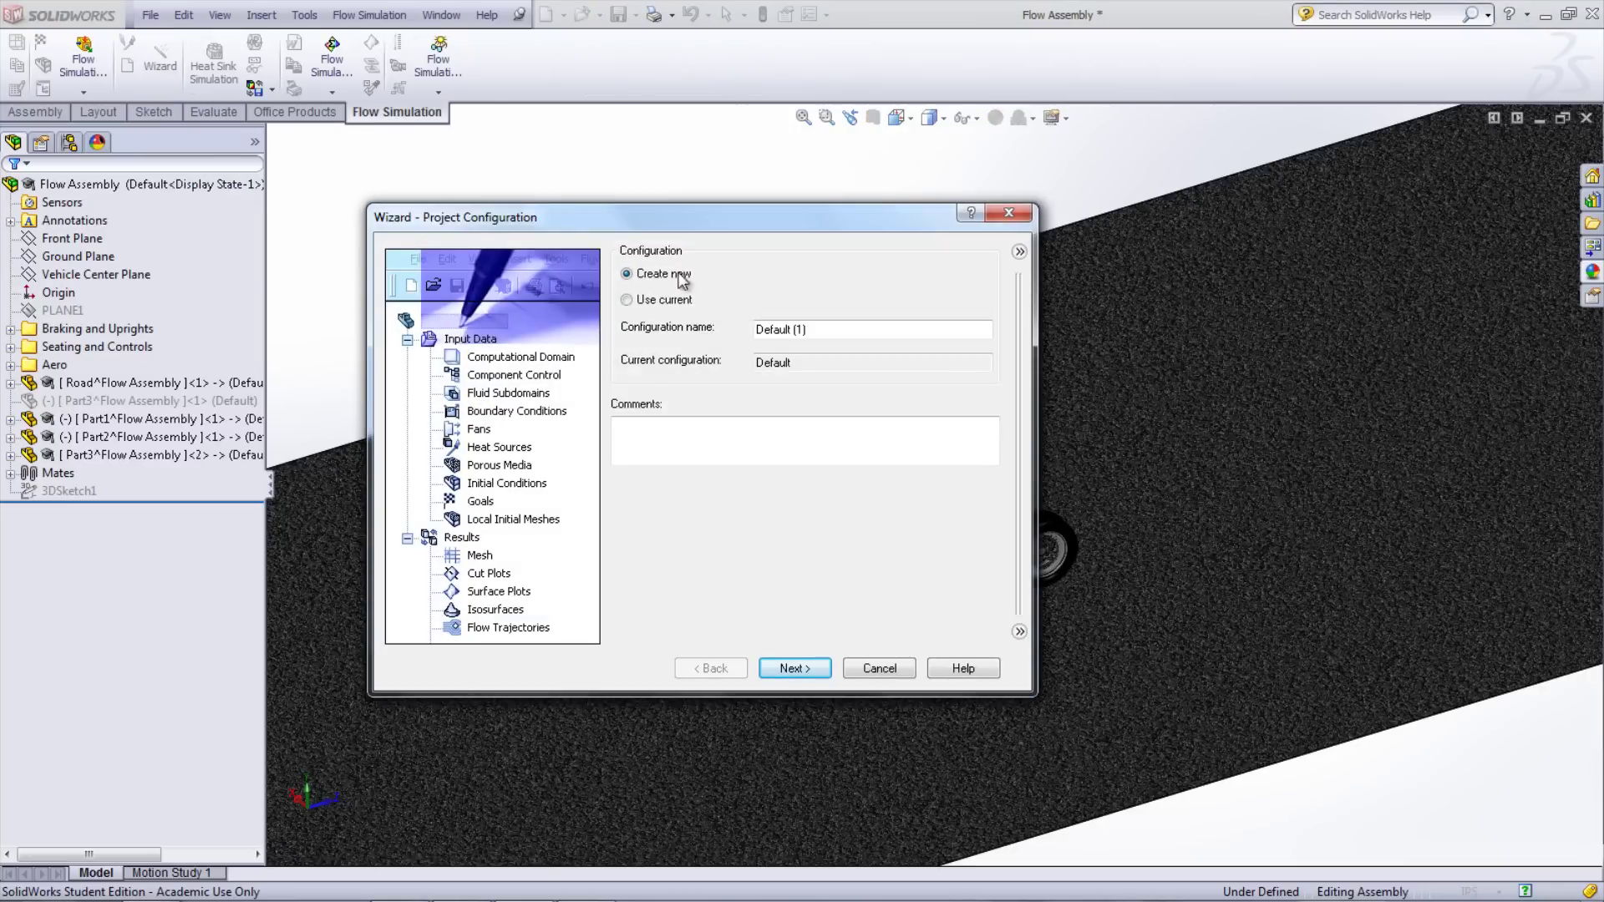
{"action": "left_click_drag", "start_coordinate": [838, 328], "coordinate": [711, 313]}
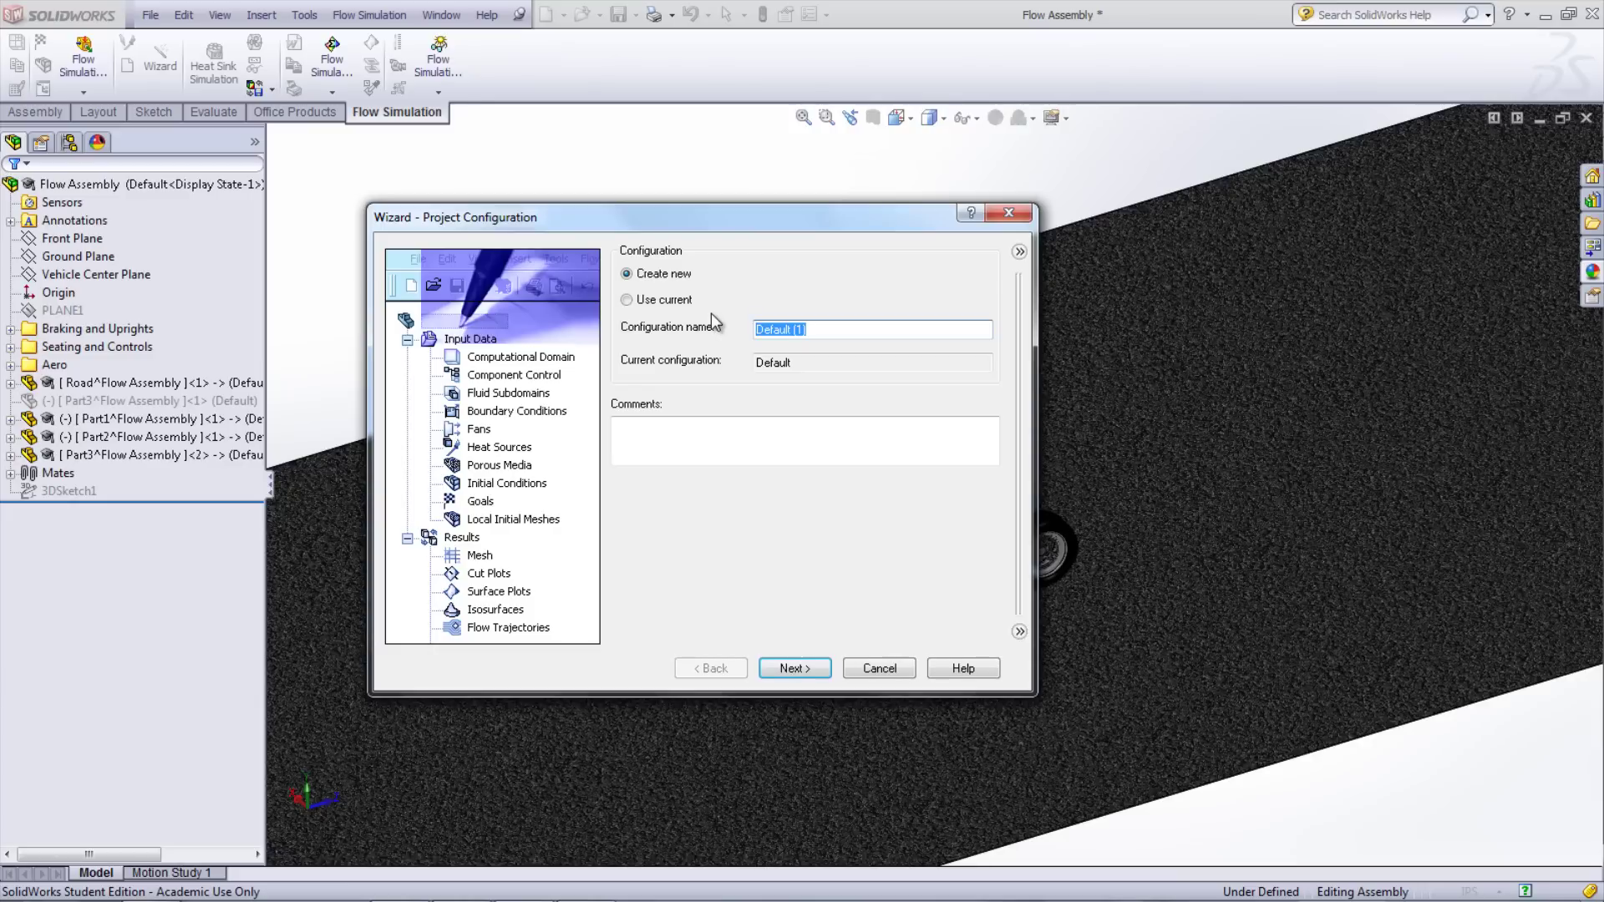
{"action": "type", "text": "External Flow"}
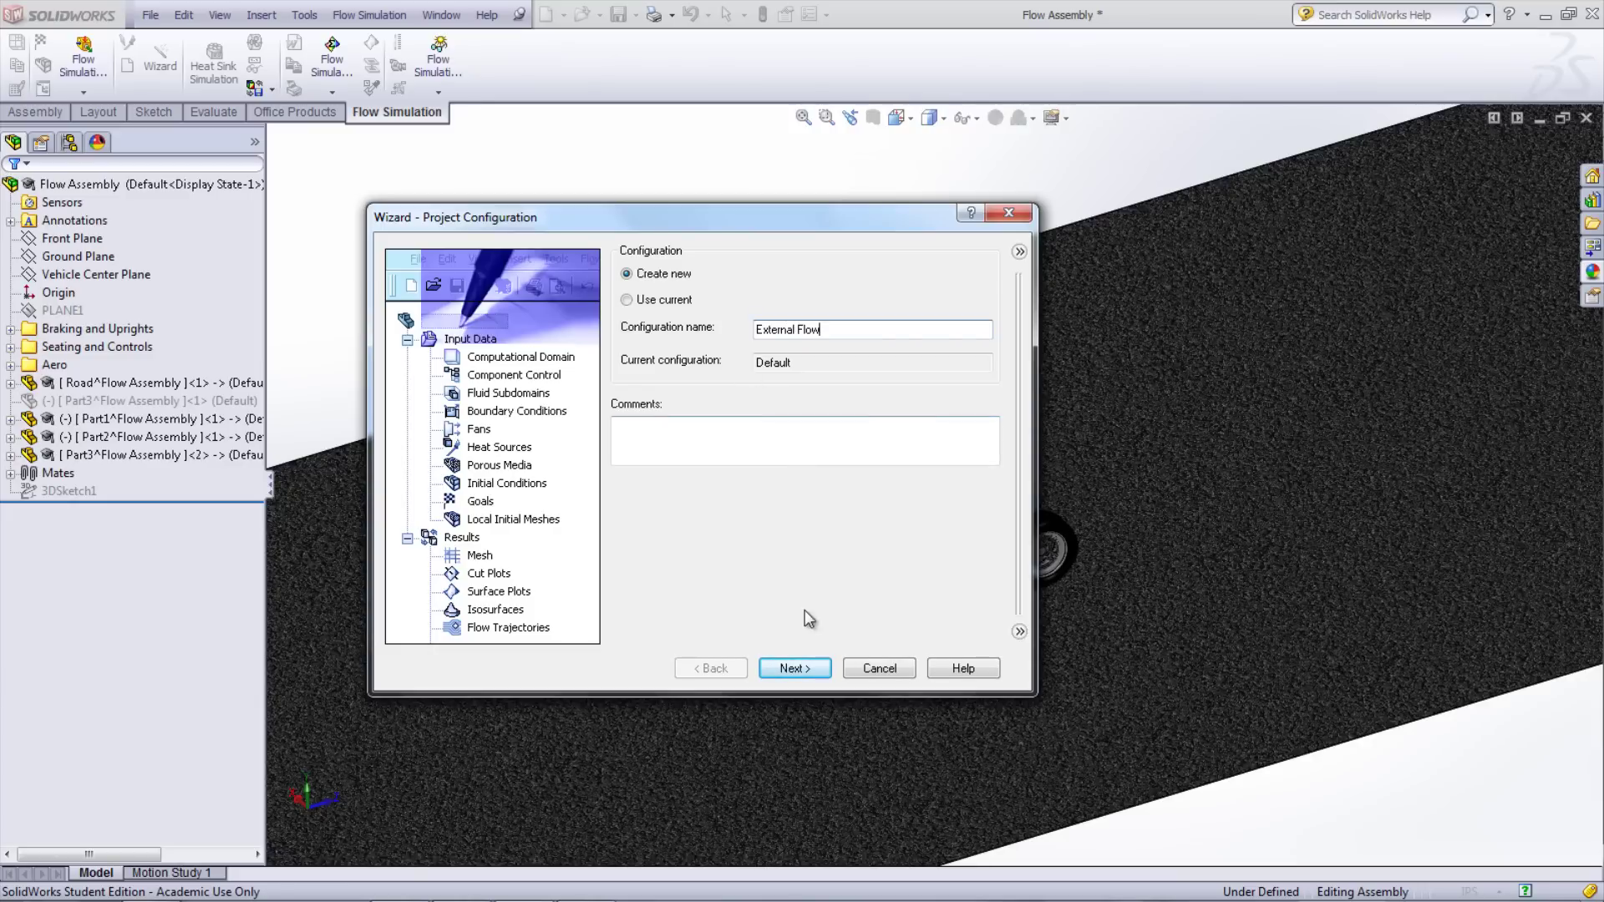
{"action": "left_click", "coordinate": [795, 668]}
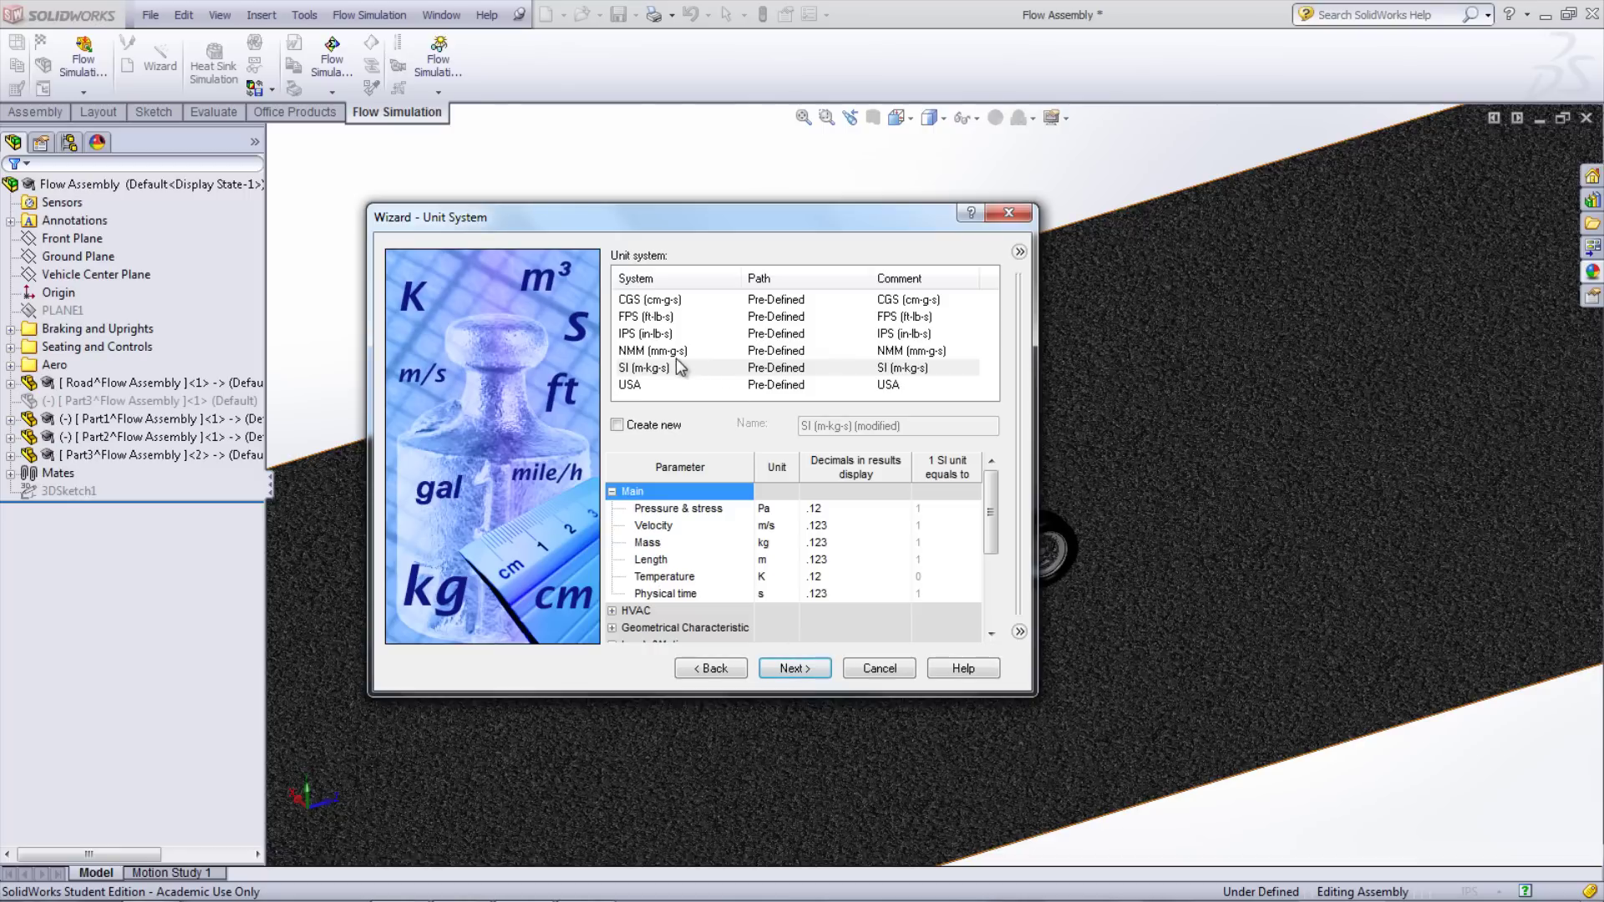
Set the project's unit system to IPS (in-lb-s) with velocity in miles per hour
{"action": "left_click", "coordinate": [655, 334]}
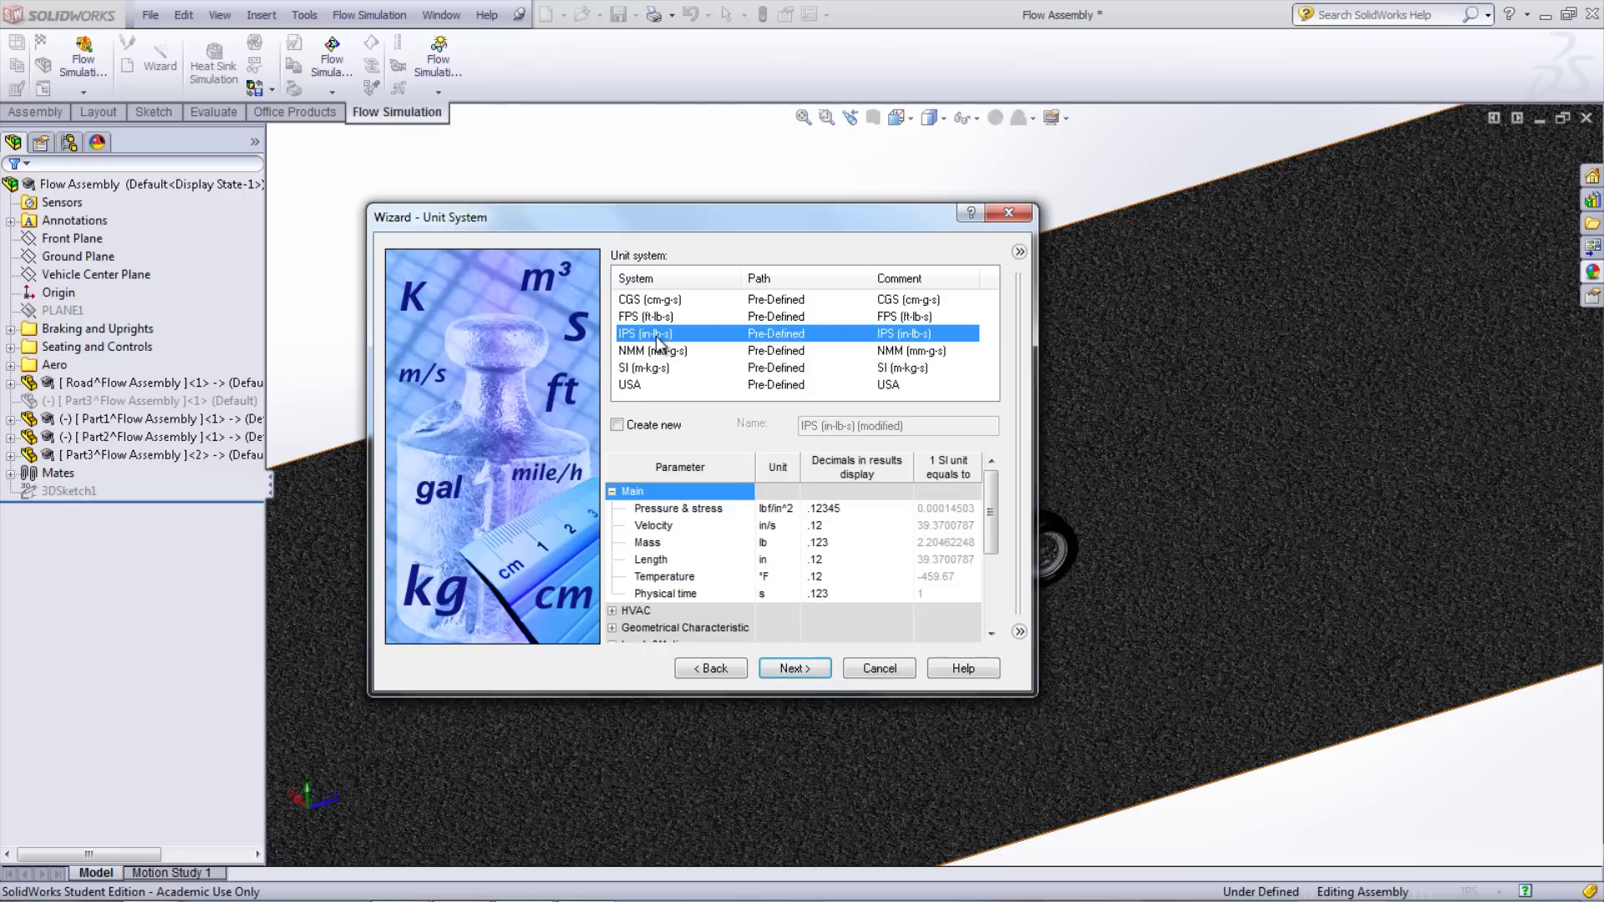
{"action": "left_click", "coordinate": [791, 527]}
{"action": "left_click", "coordinate": [791, 528]}
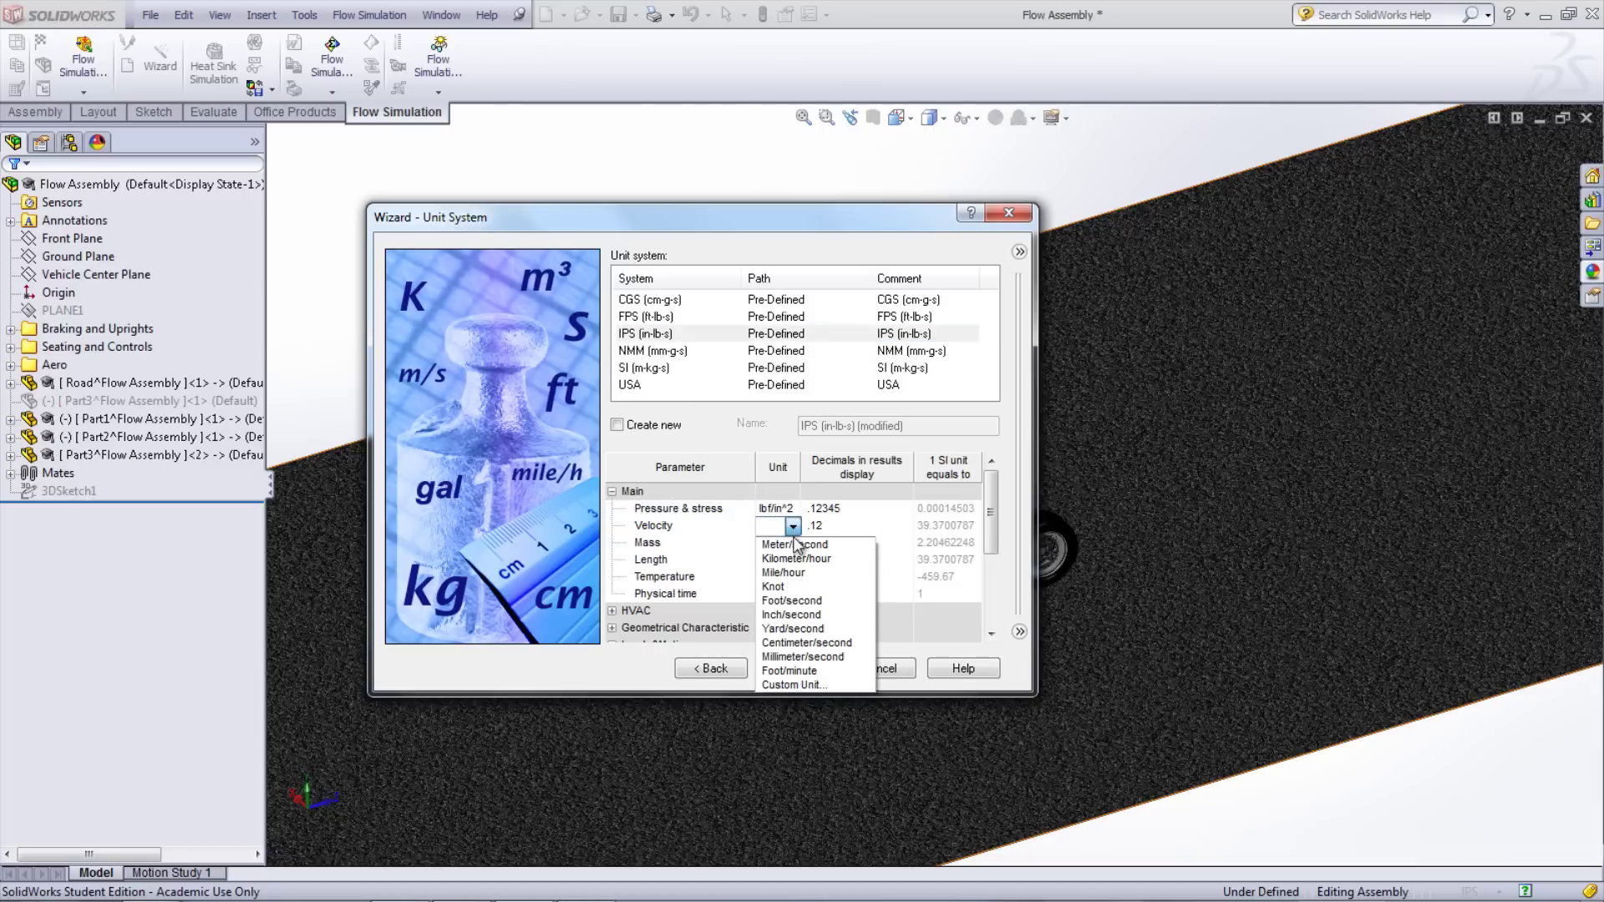
{"action": "left_click", "coordinate": [802, 587]}
{"action": "left_click", "coordinate": [806, 668]}
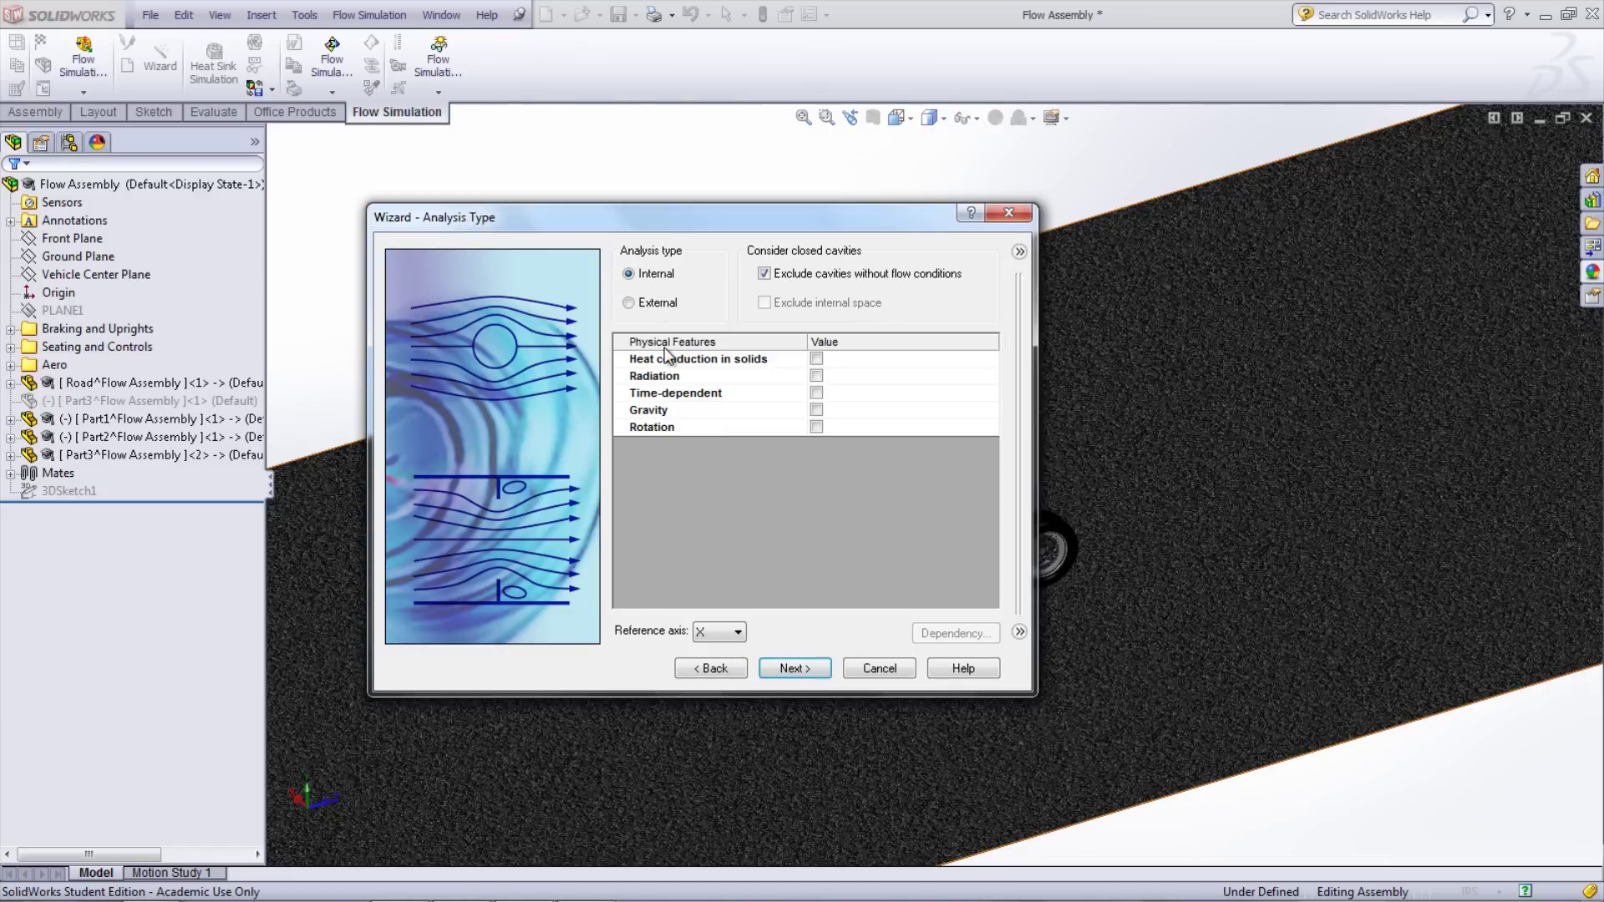
Set the analysis type to External and toggle the exclusion of cavities without flow conditions
{"action": "left_click", "coordinate": [629, 303]}
{"action": "left_click", "coordinate": [764, 274]}
{"action": "left_click", "coordinate": [811, 669]}
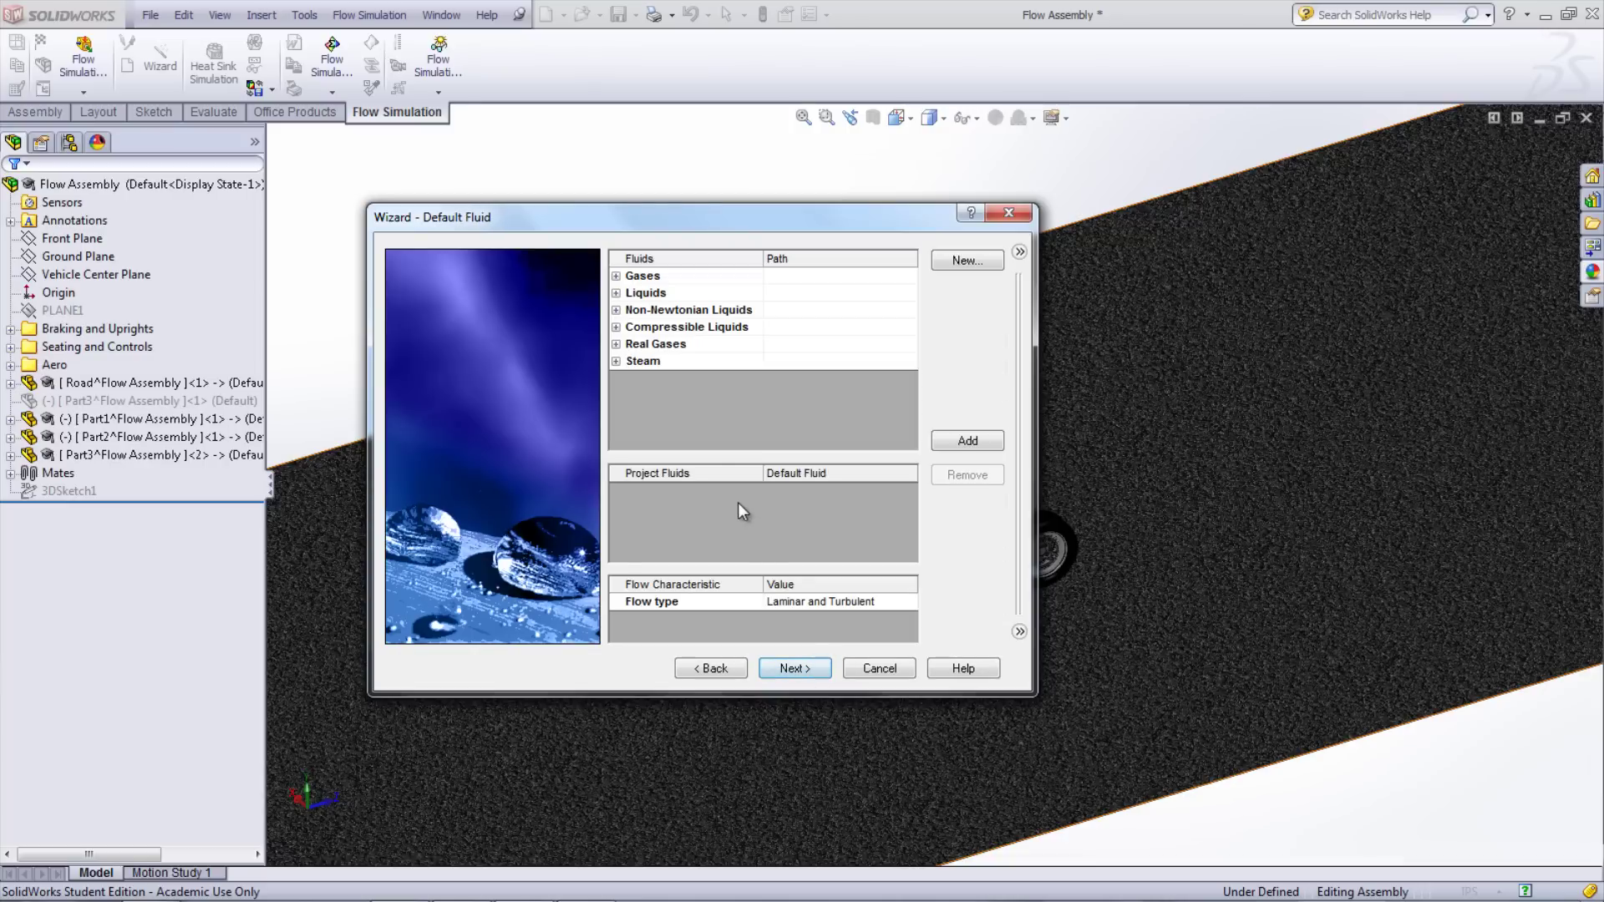
Add pre-defined Air from the gases as the project fluid and accept the default wall conditions
{"action": "left_click", "coordinate": [616, 276]}
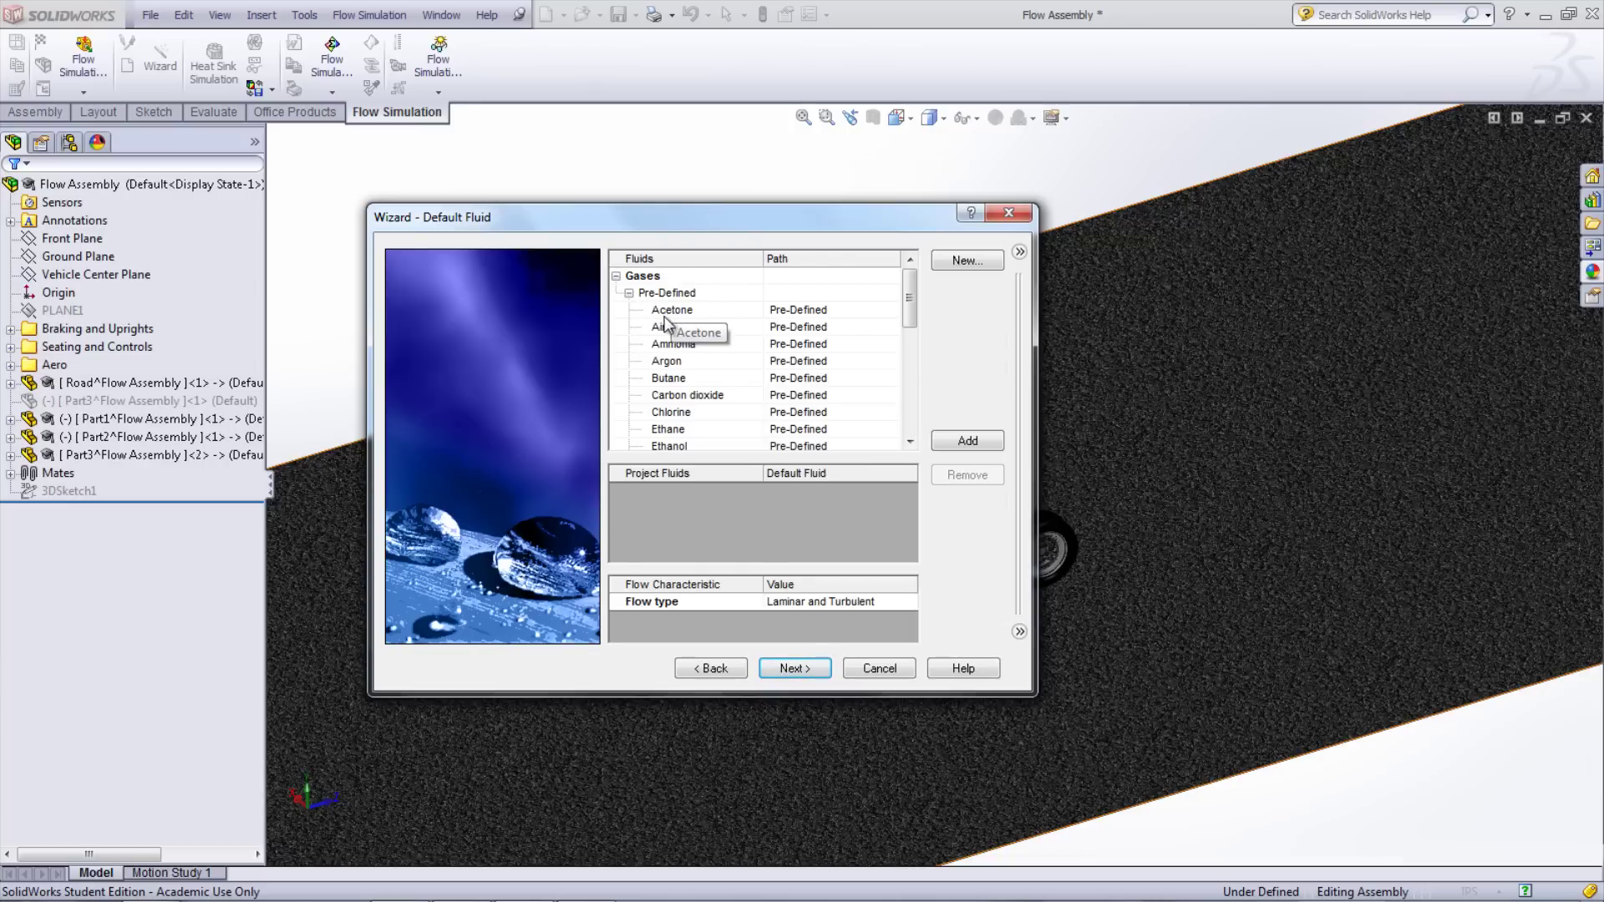
{"action": "left_click", "coordinate": [666, 328]}
{"action": "double_click", "coordinate": [666, 329]}
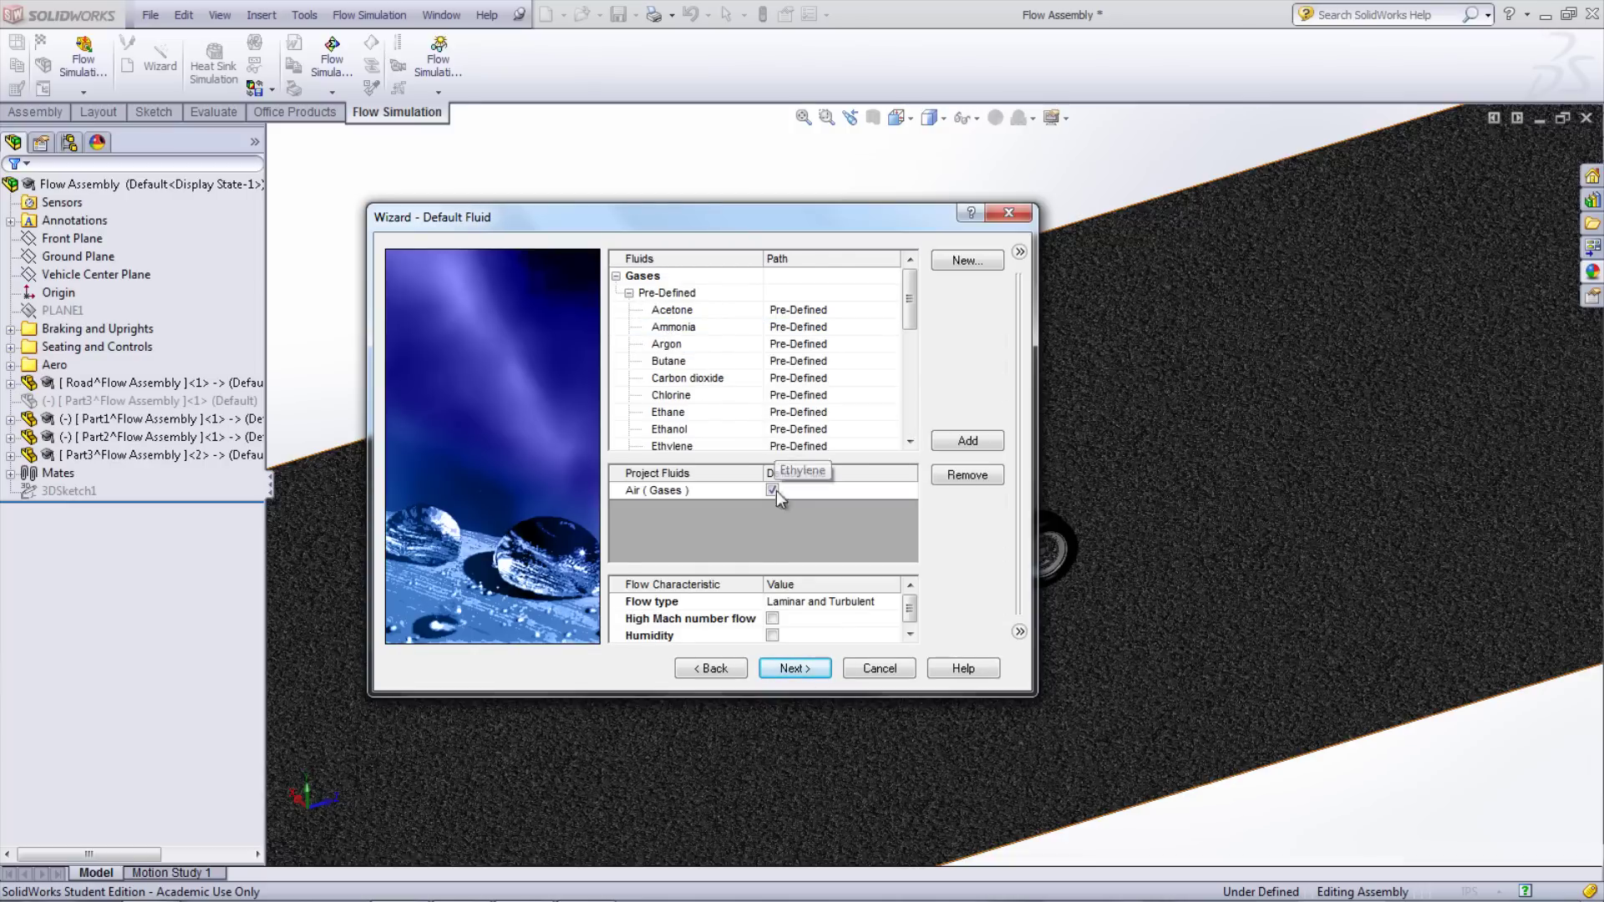
{"action": "left_click", "coordinate": [801, 669]}
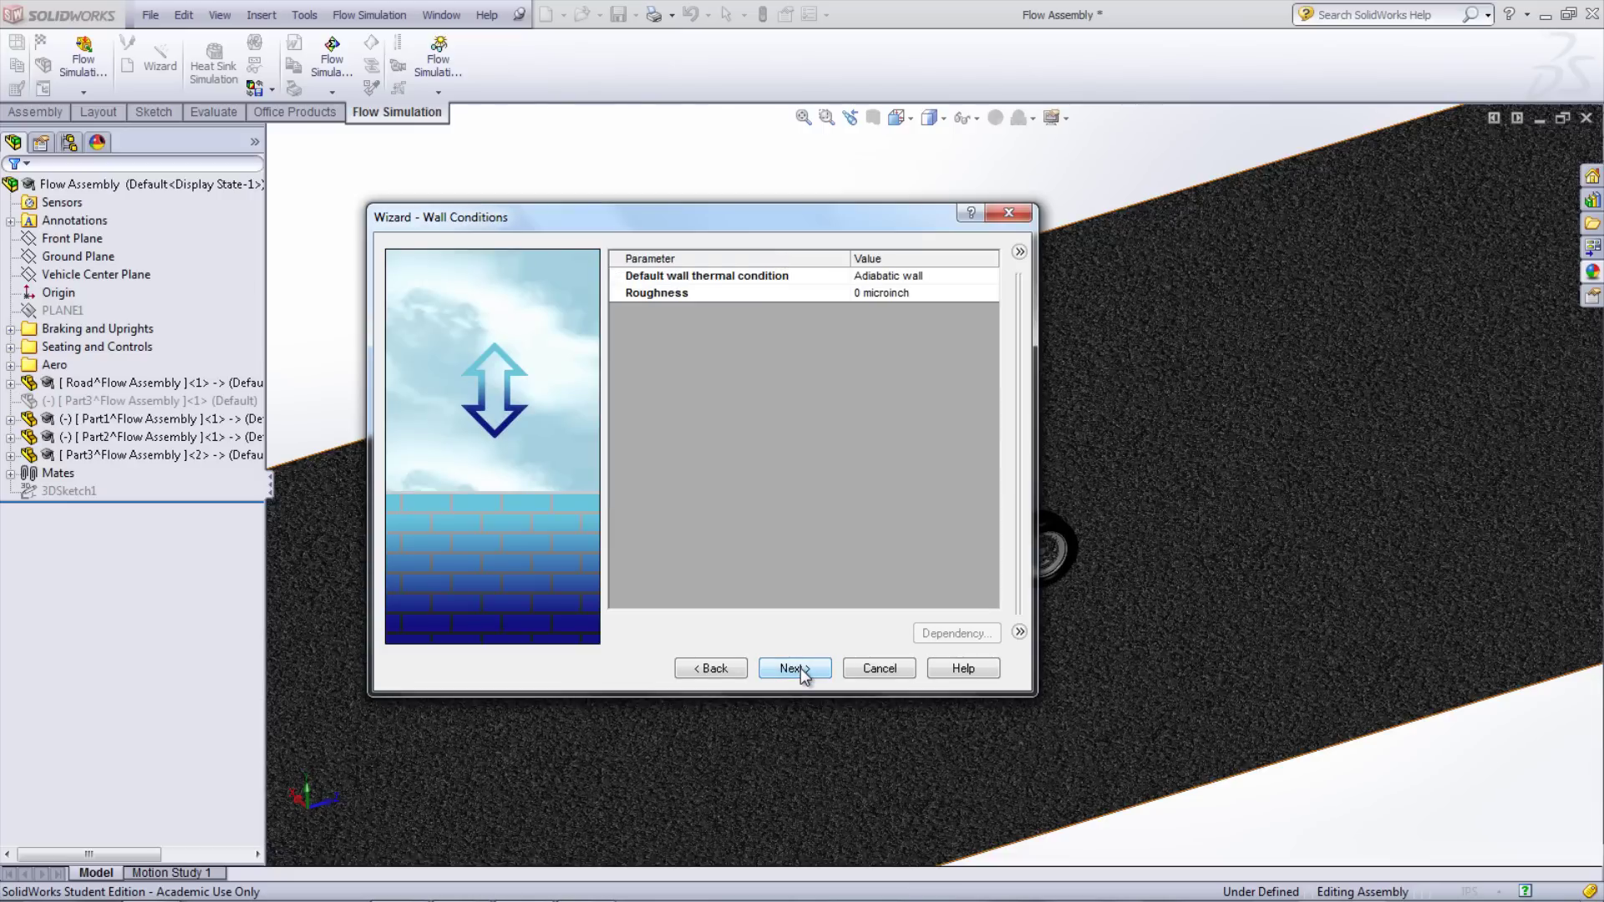
{"action": "left_click", "coordinate": [801, 668]}
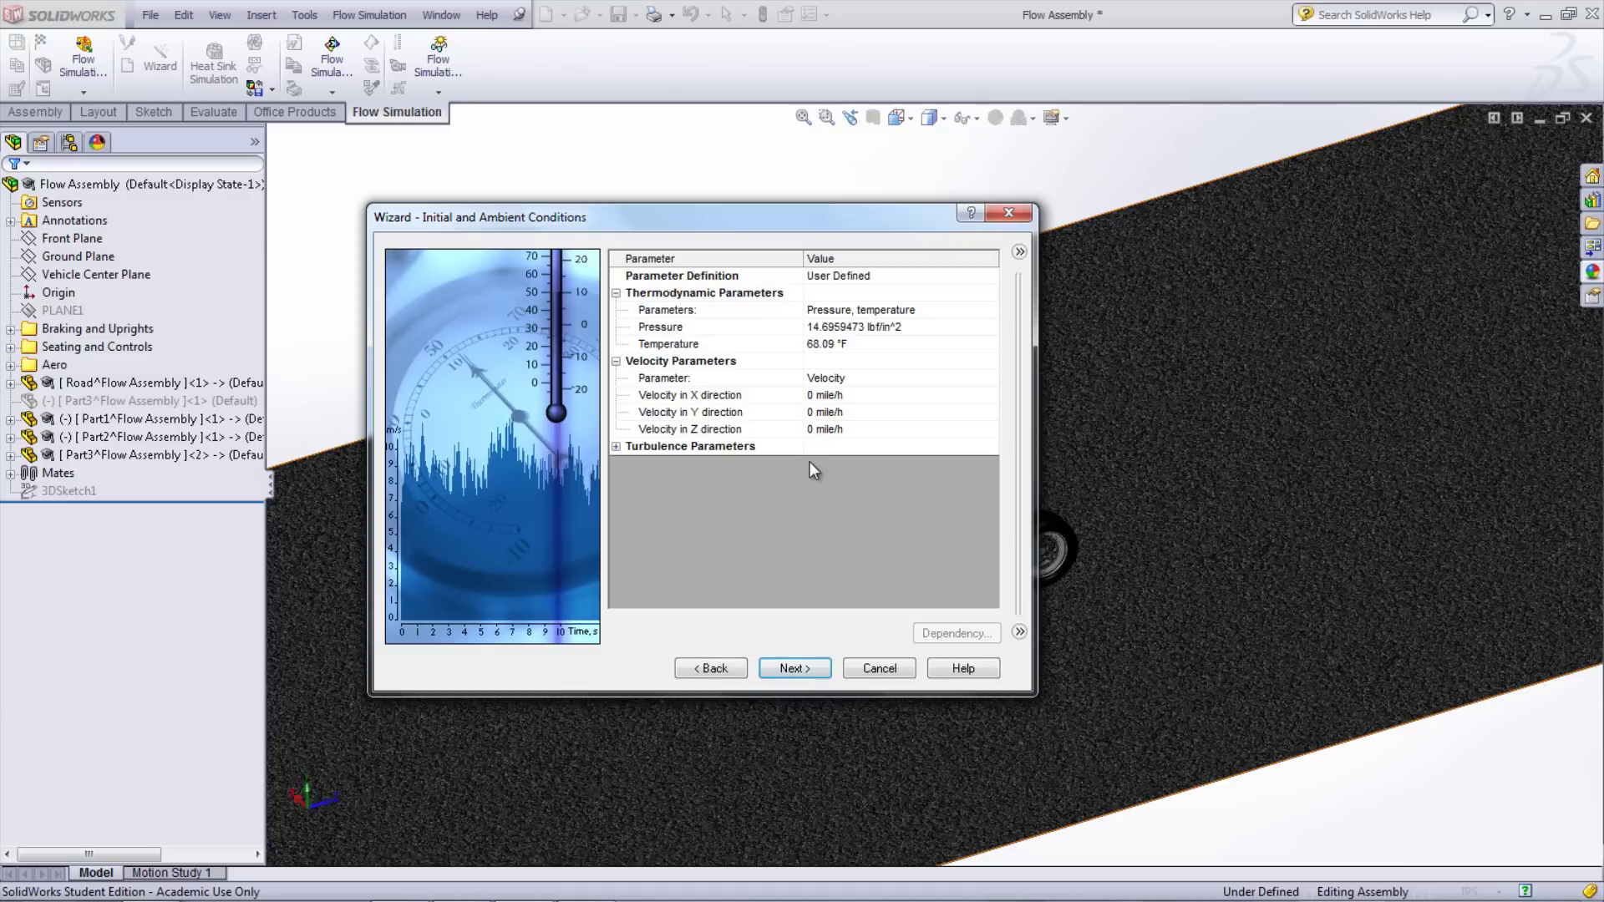
Enter the ambient velocity in the Z direction and set the result resolution to 4, completing the project wizard
{"action": "left_click", "coordinate": [809, 430]}
{"action": "left_click", "coordinate": [809, 430]}
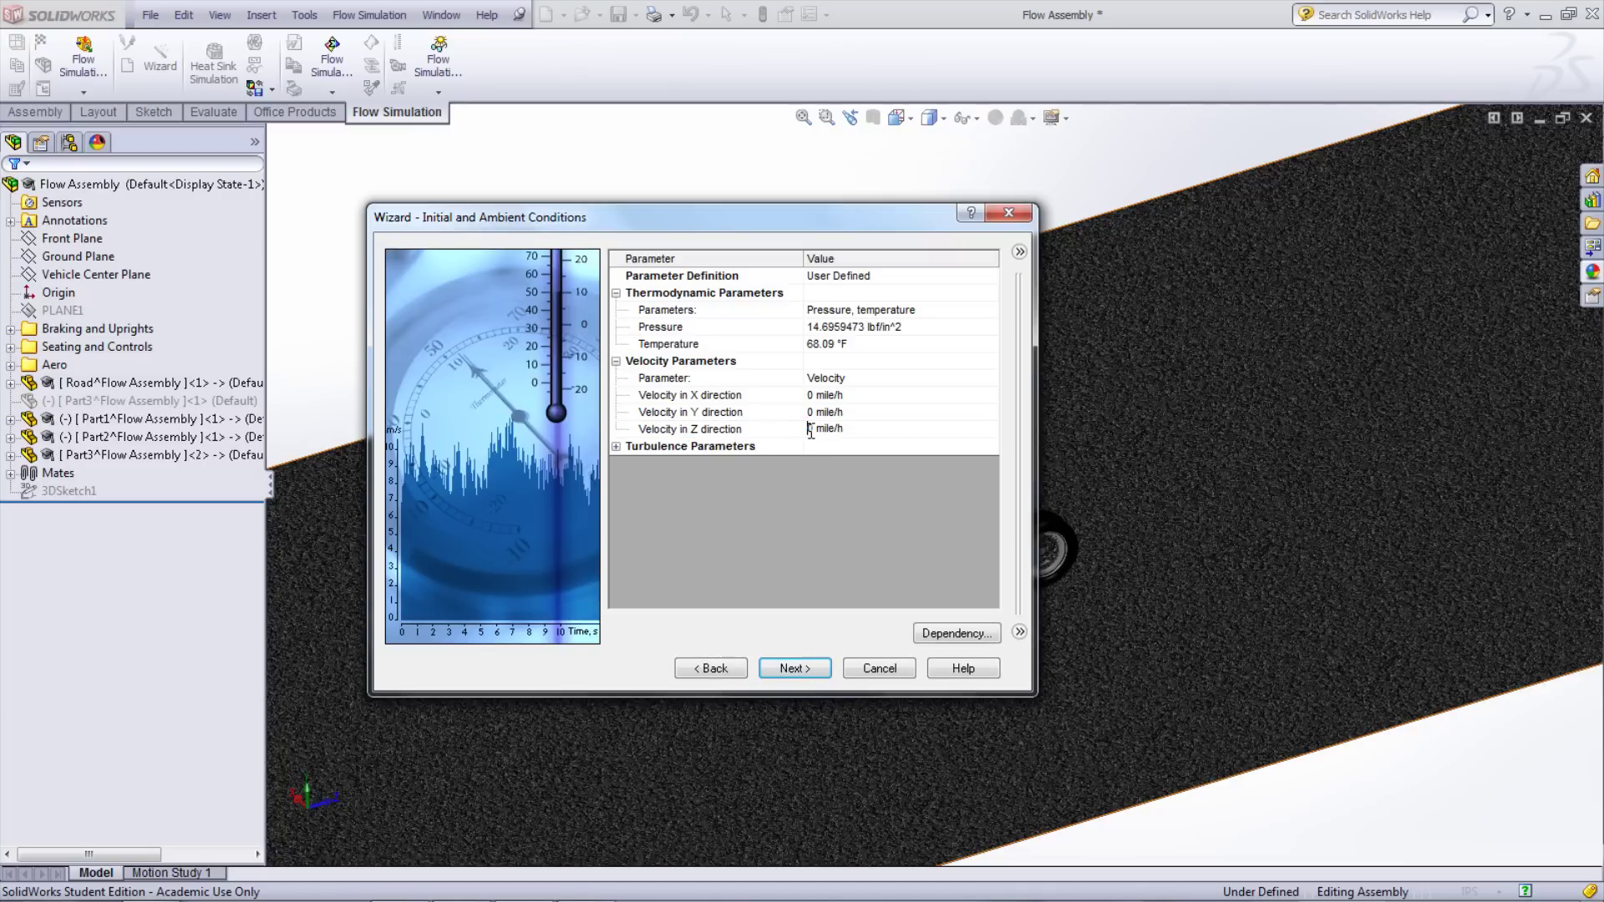
{"action": "type", "text": "6"}
{"action": "left_click", "coordinate": [796, 669]}
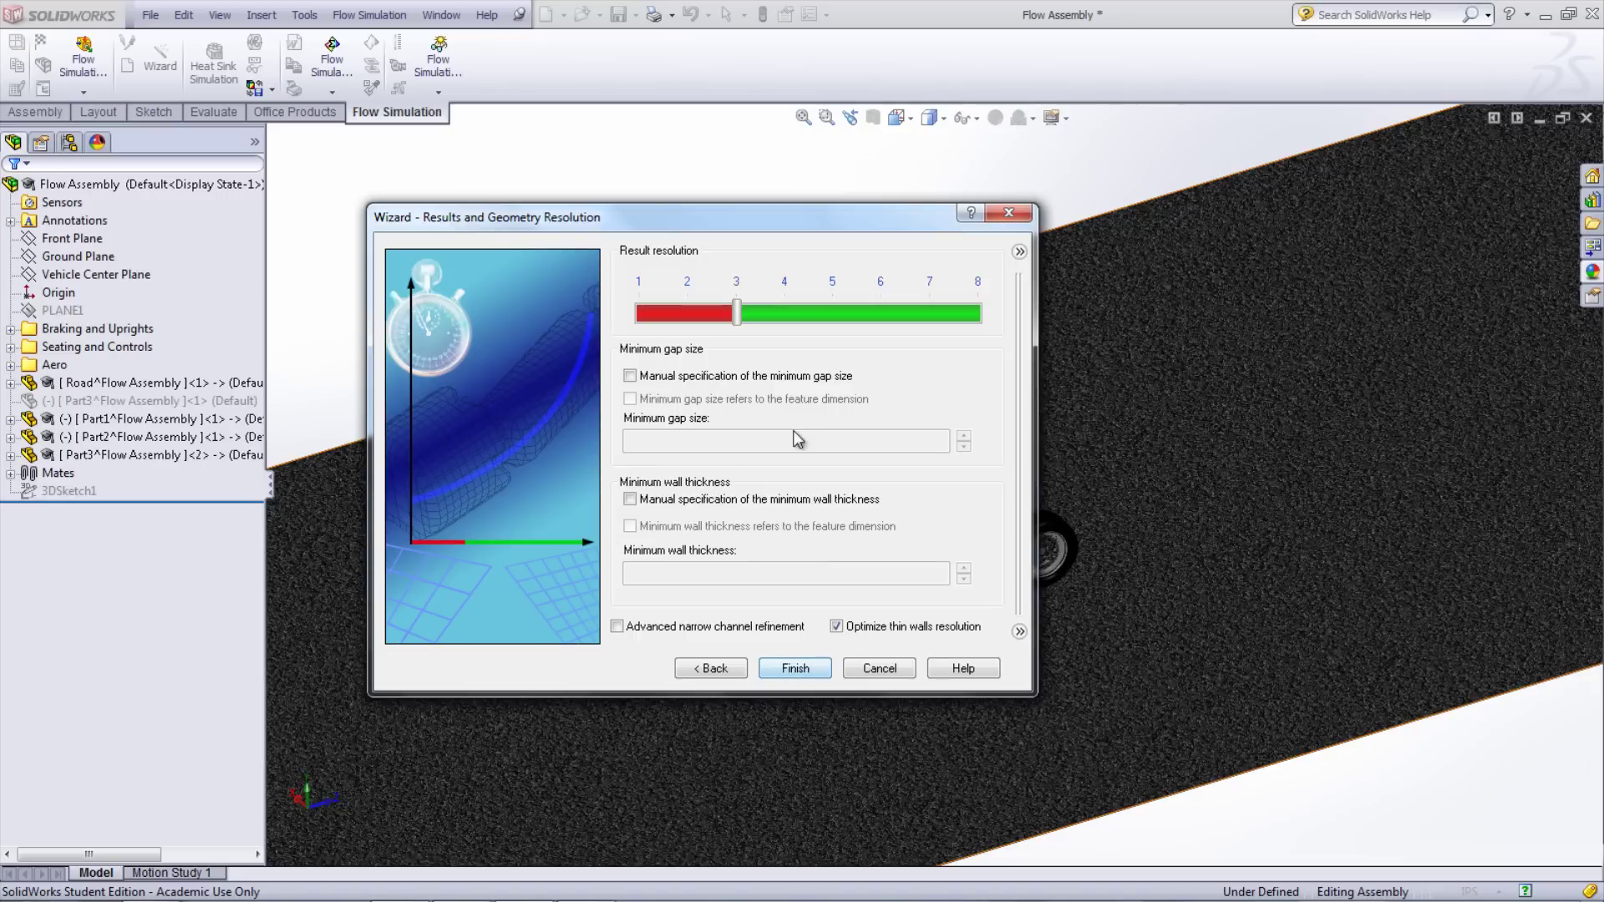
{"action": "left_click_drag", "start_coordinate": [741, 324], "coordinate": [791, 323]}
{"action": "left_click", "coordinate": [794, 669]}
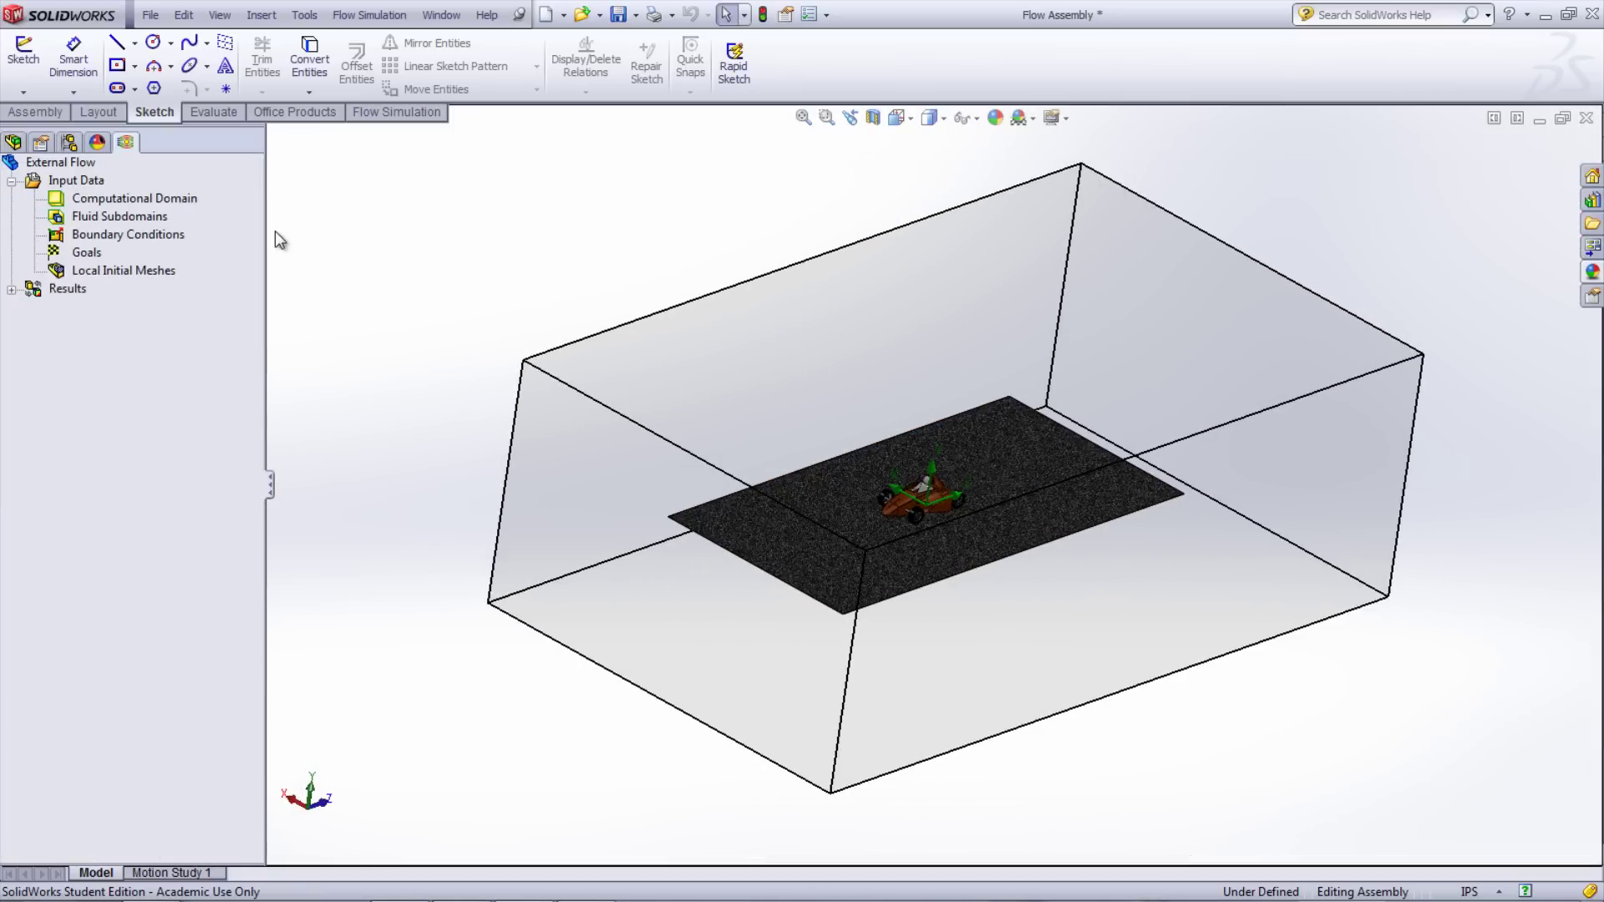
Move the computational domain's minimum X boundary inward to about -93 in and accept the domain definition
{"action": "left_click", "coordinate": [151, 198]}
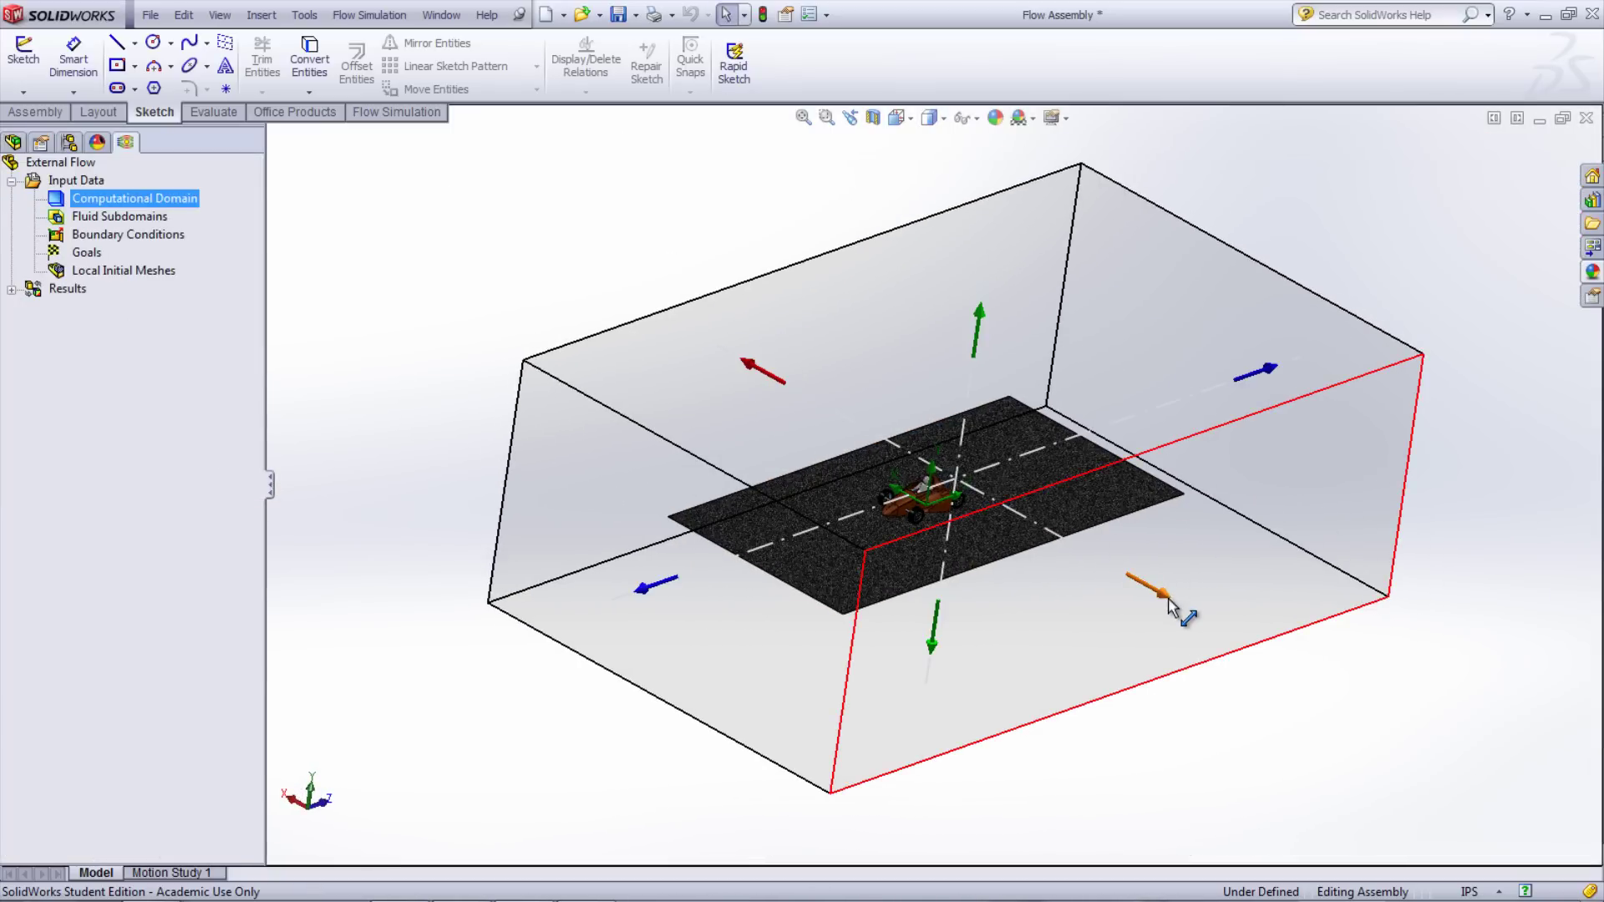
{"action": "left_click_drag", "start_coordinate": [1168, 598], "coordinate": [1055, 545]}
{"action": "right_click", "coordinate": [140, 201]}
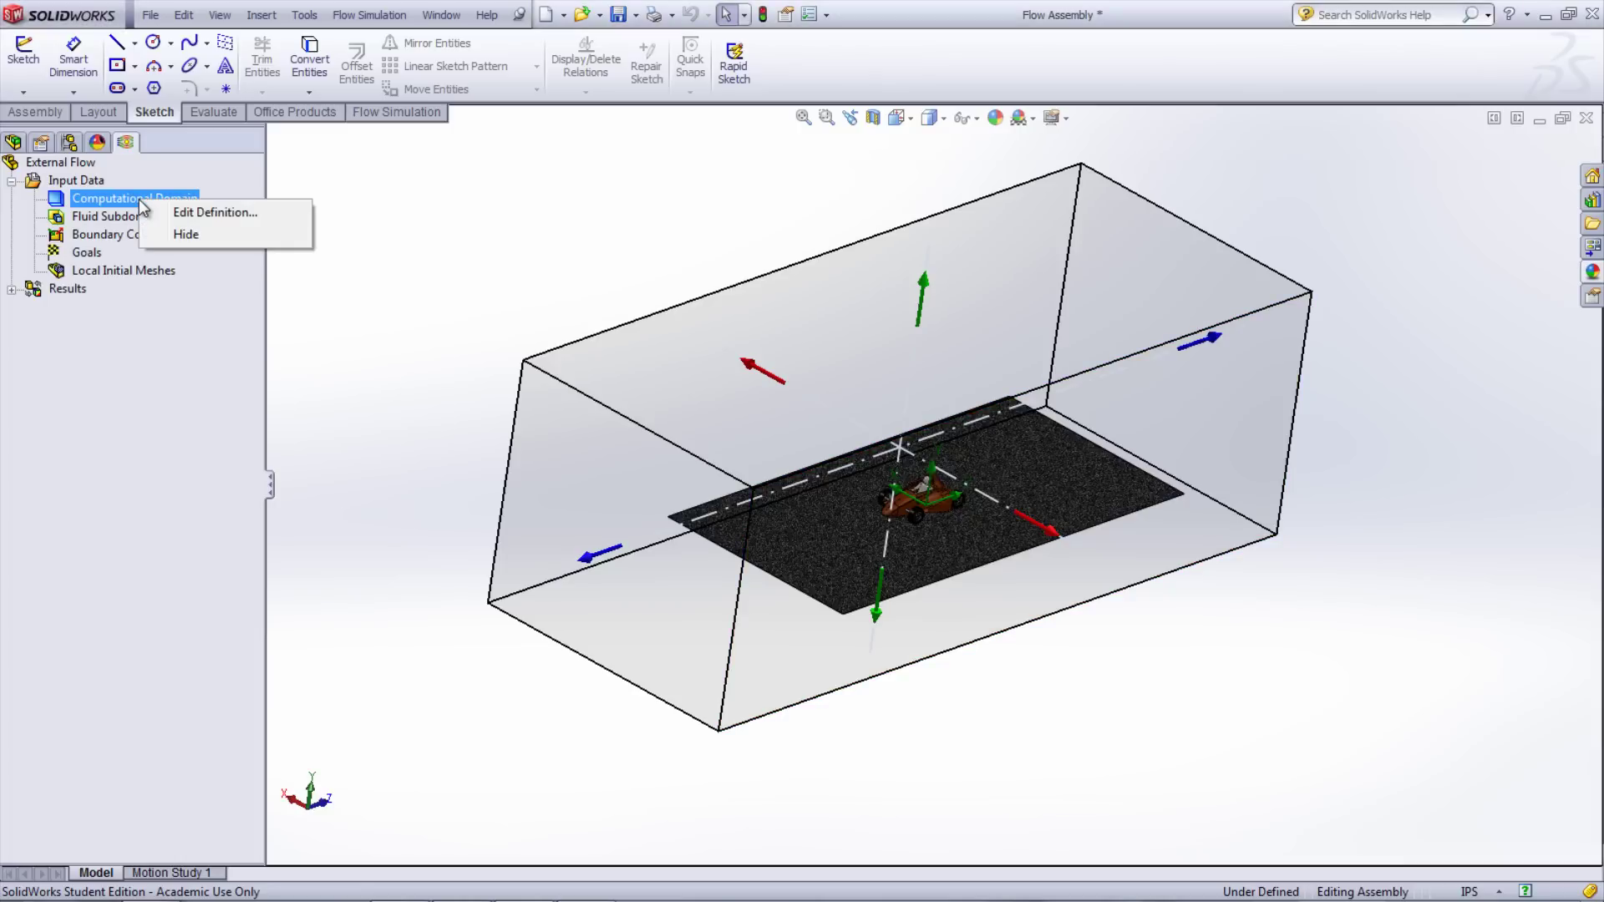
{"action": "left_click", "coordinate": [176, 212]}
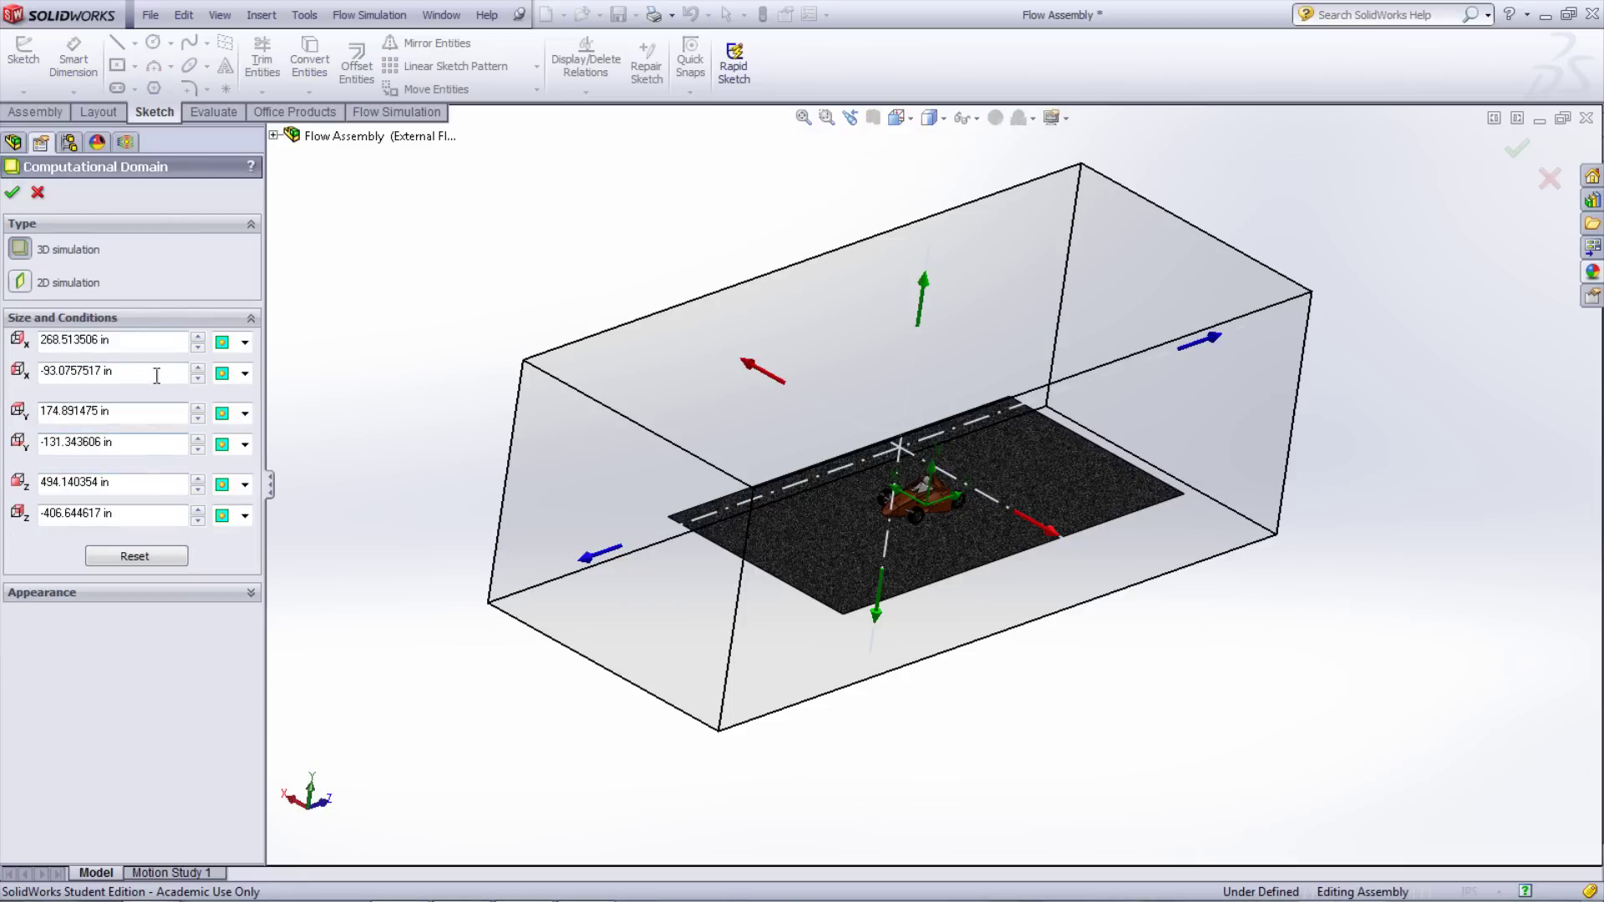
{"action": "left_click", "coordinate": [13, 193]}
{"action": "scroll", "coordinate": [961, 490], "scroll_direction": "down", "scroll_amount": 6}
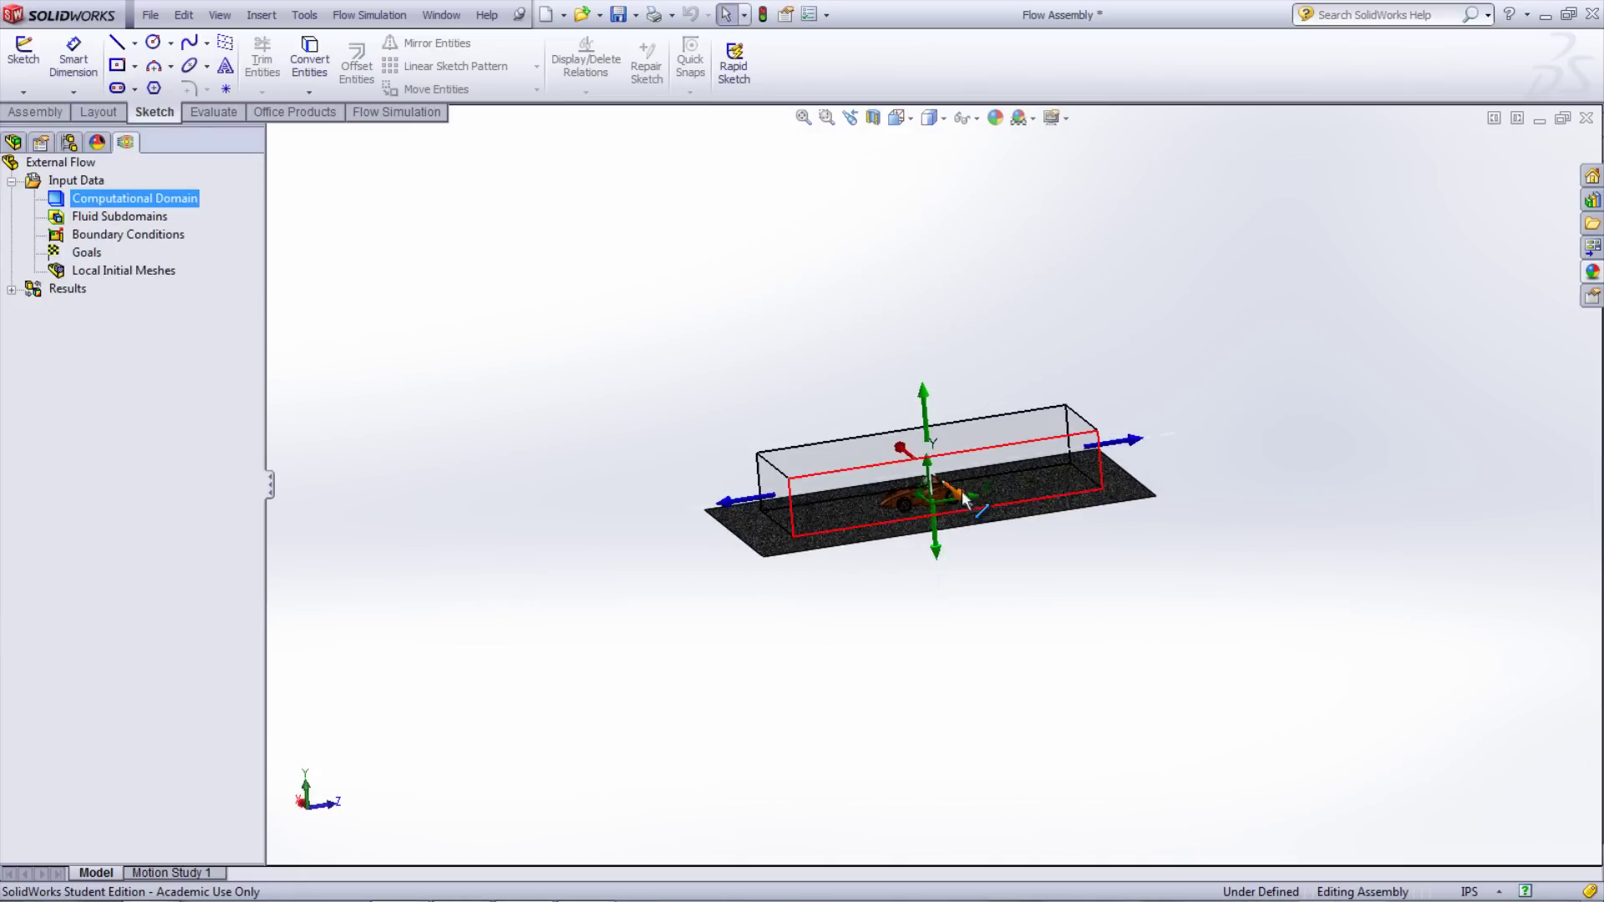
{"action": "left_click", "coordinate": [1021, 707]}
Add an Ideal Wall boundary condition on the top face of the road
{"action": "scroll", "coordinate": [915, 551], "scroll_direction": "down", "scroll_amount": 3}
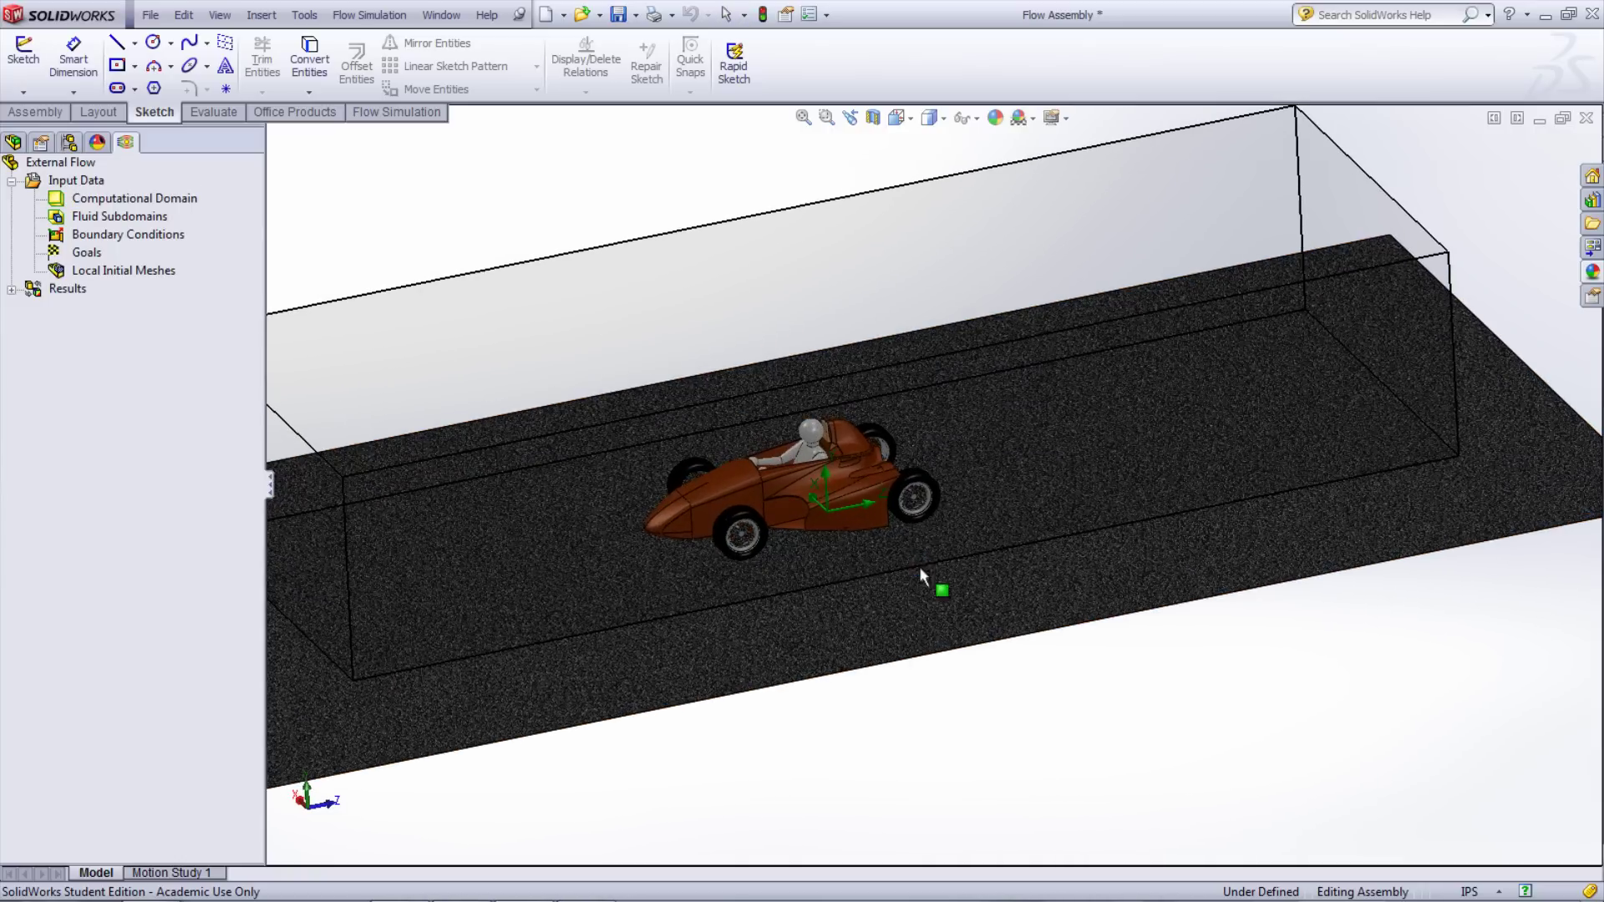
{"action": "scroll", "coordinate": [861, 468], "scroll_direction": "down", "scroll_amount": 2}
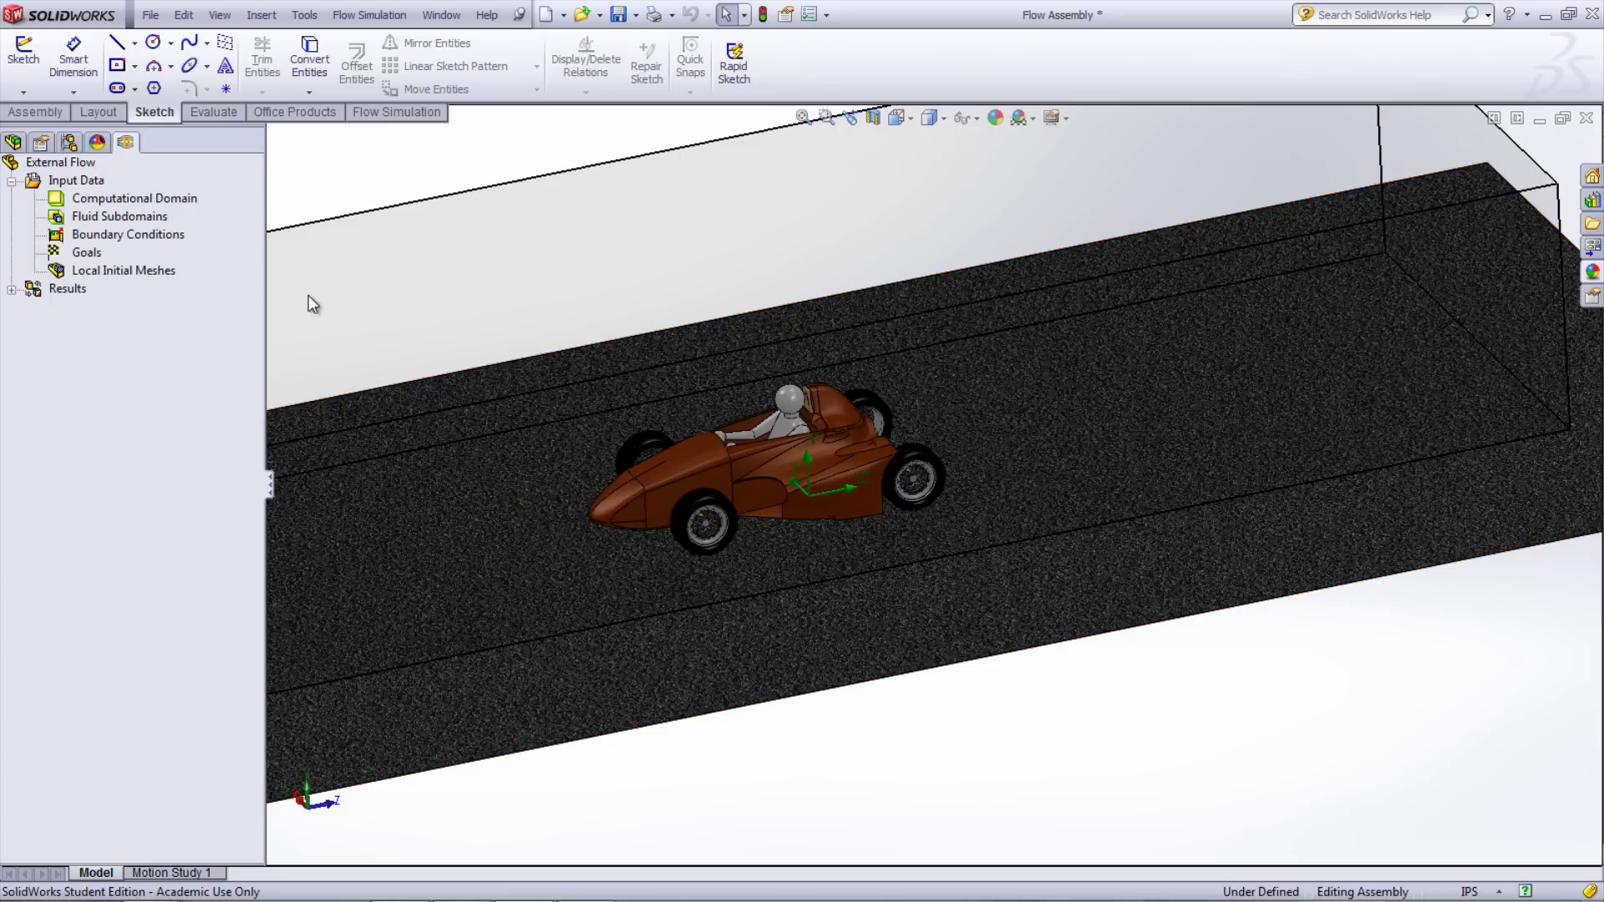
{"action": "right_click", "coordinate": [159, 237]}
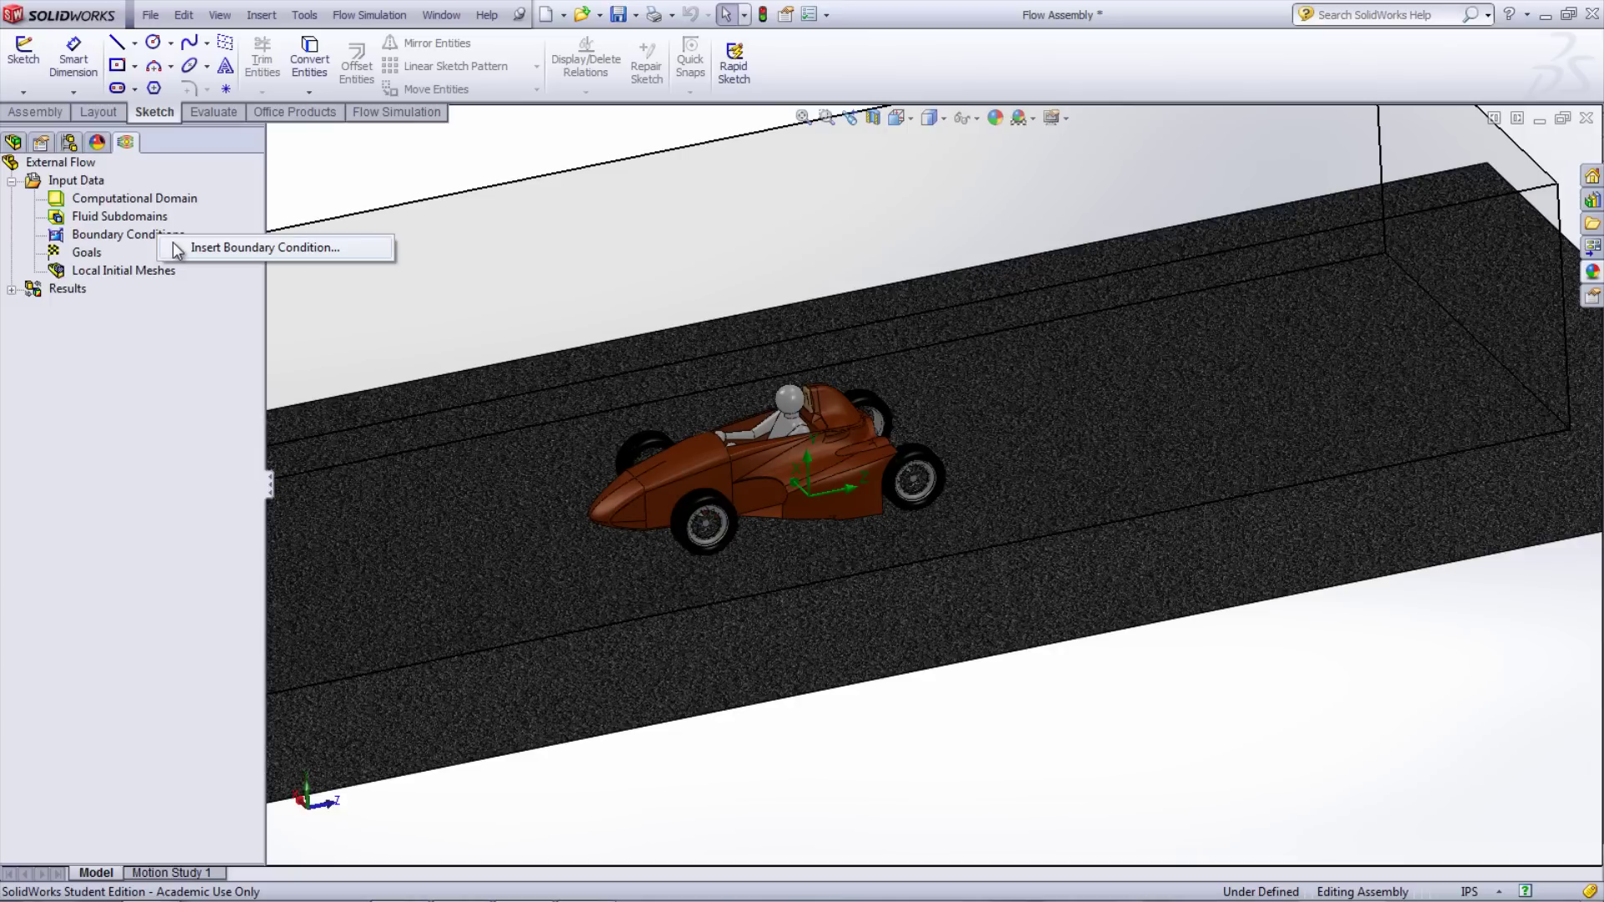
{"action": "left_click", "coordinate": [174, 246]}
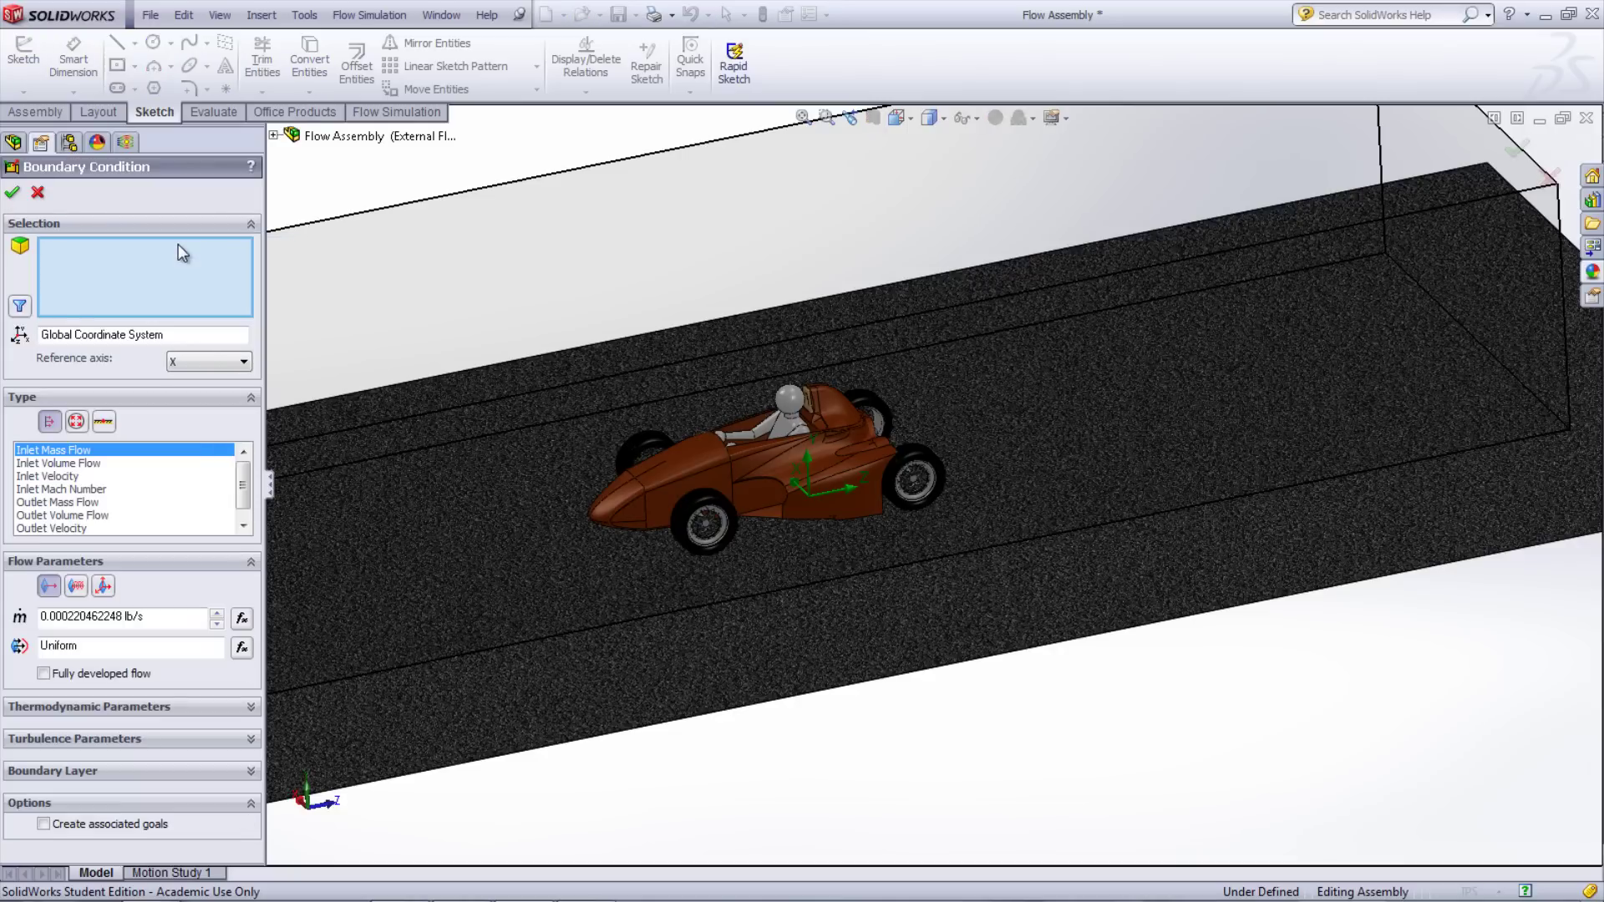
{"action": "left_click", "coordinate": [610, 659]}
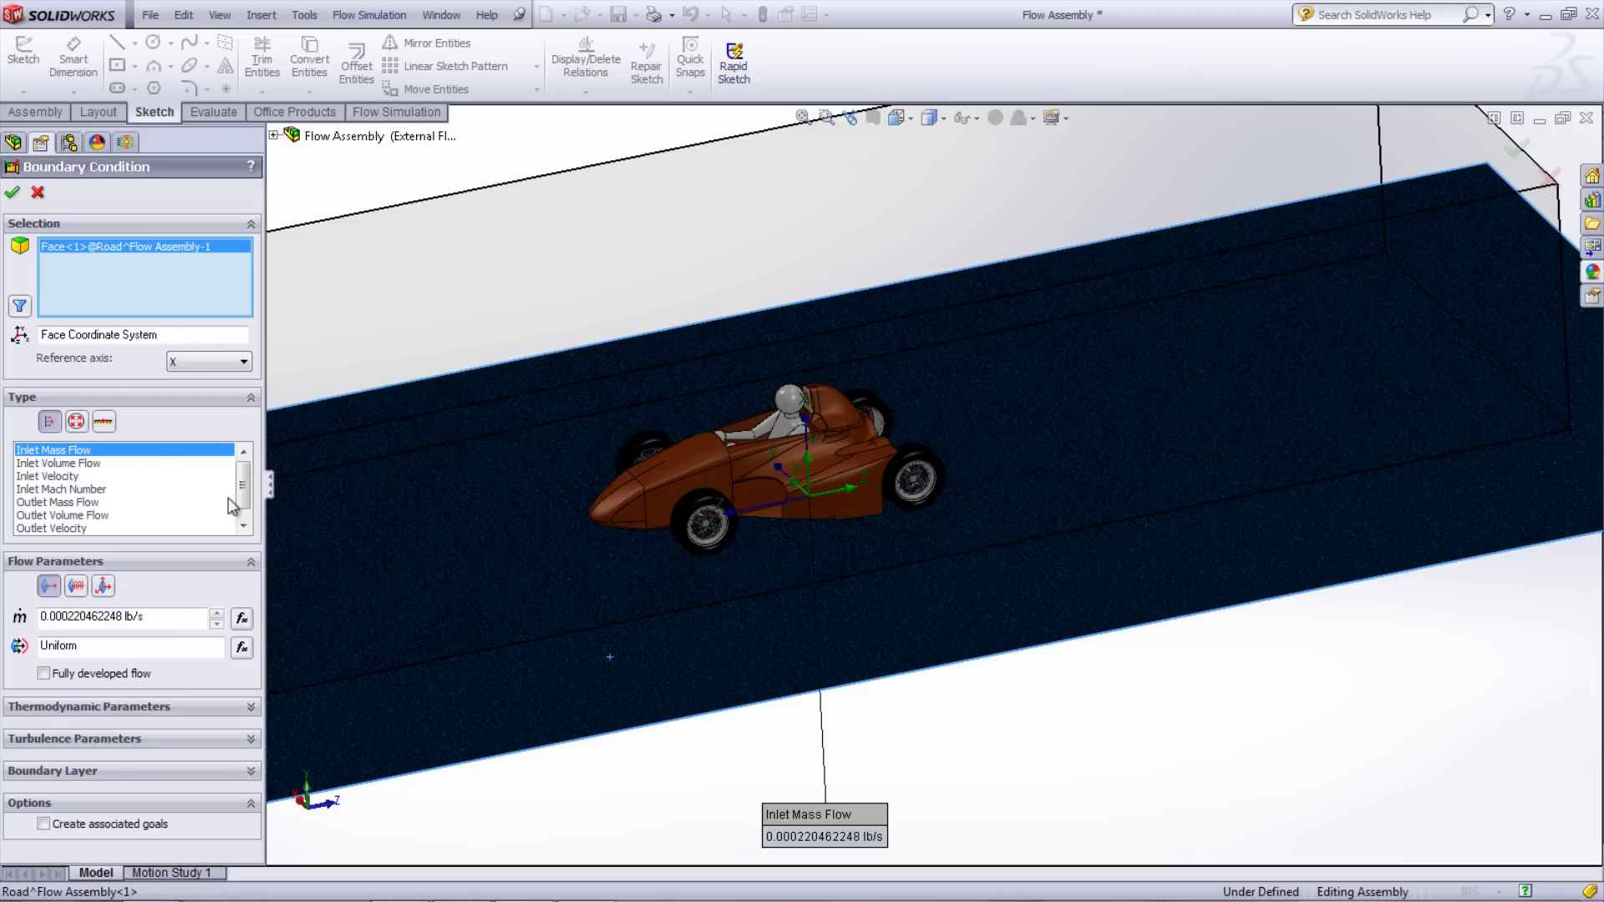
{"action": "left_click", "coordinate": [109, 426]}
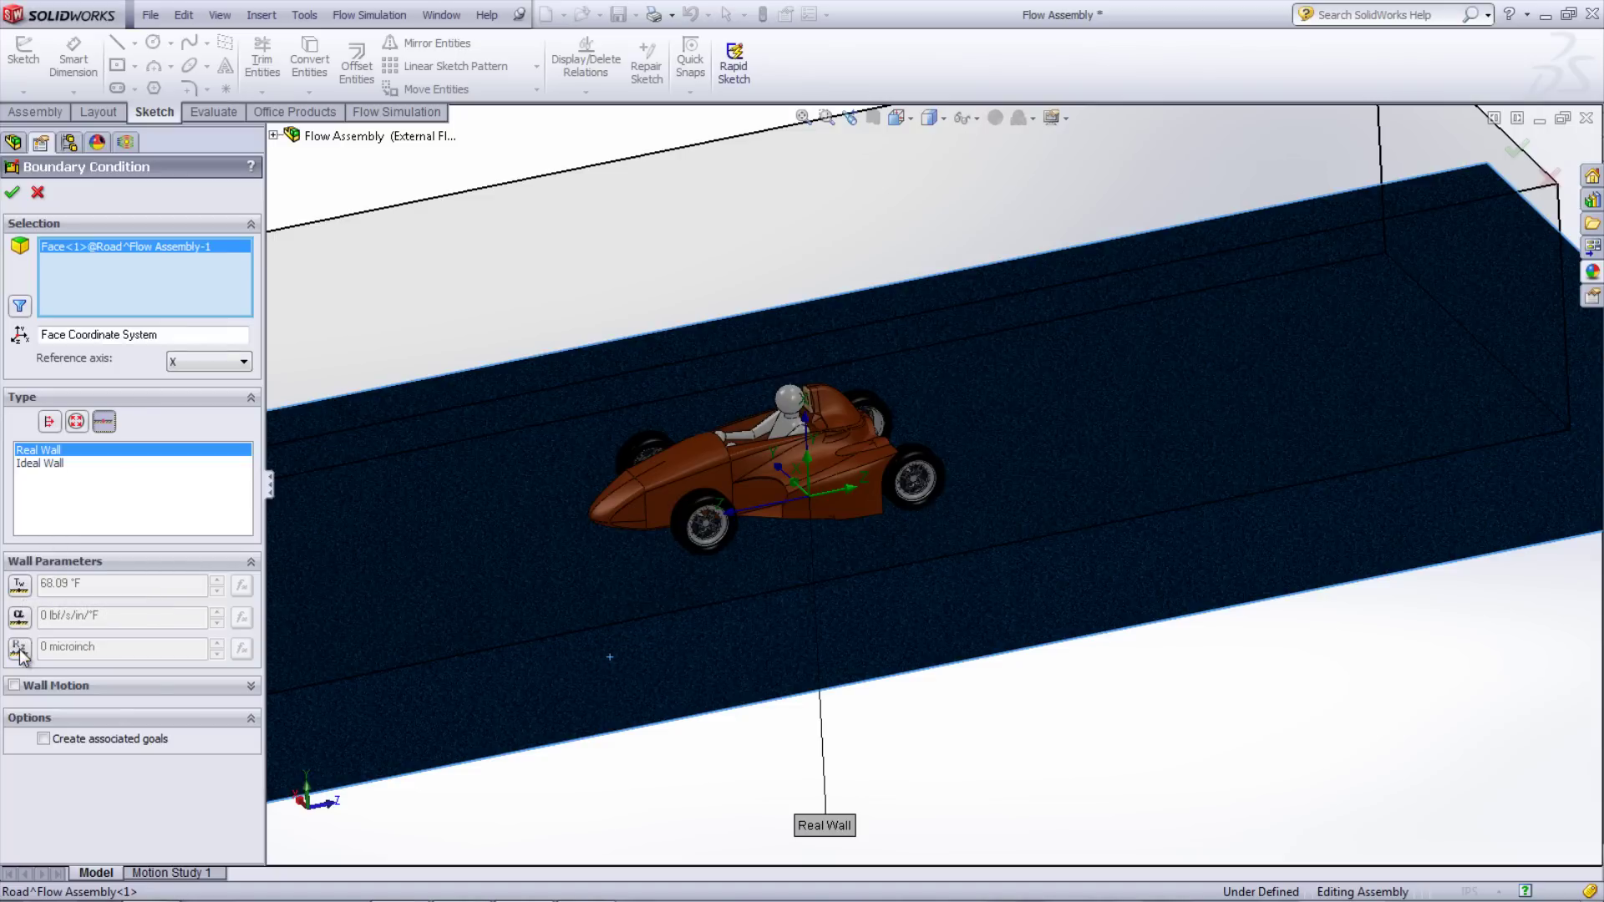
{"action": "left_click", "coordinate": [42, 463]}
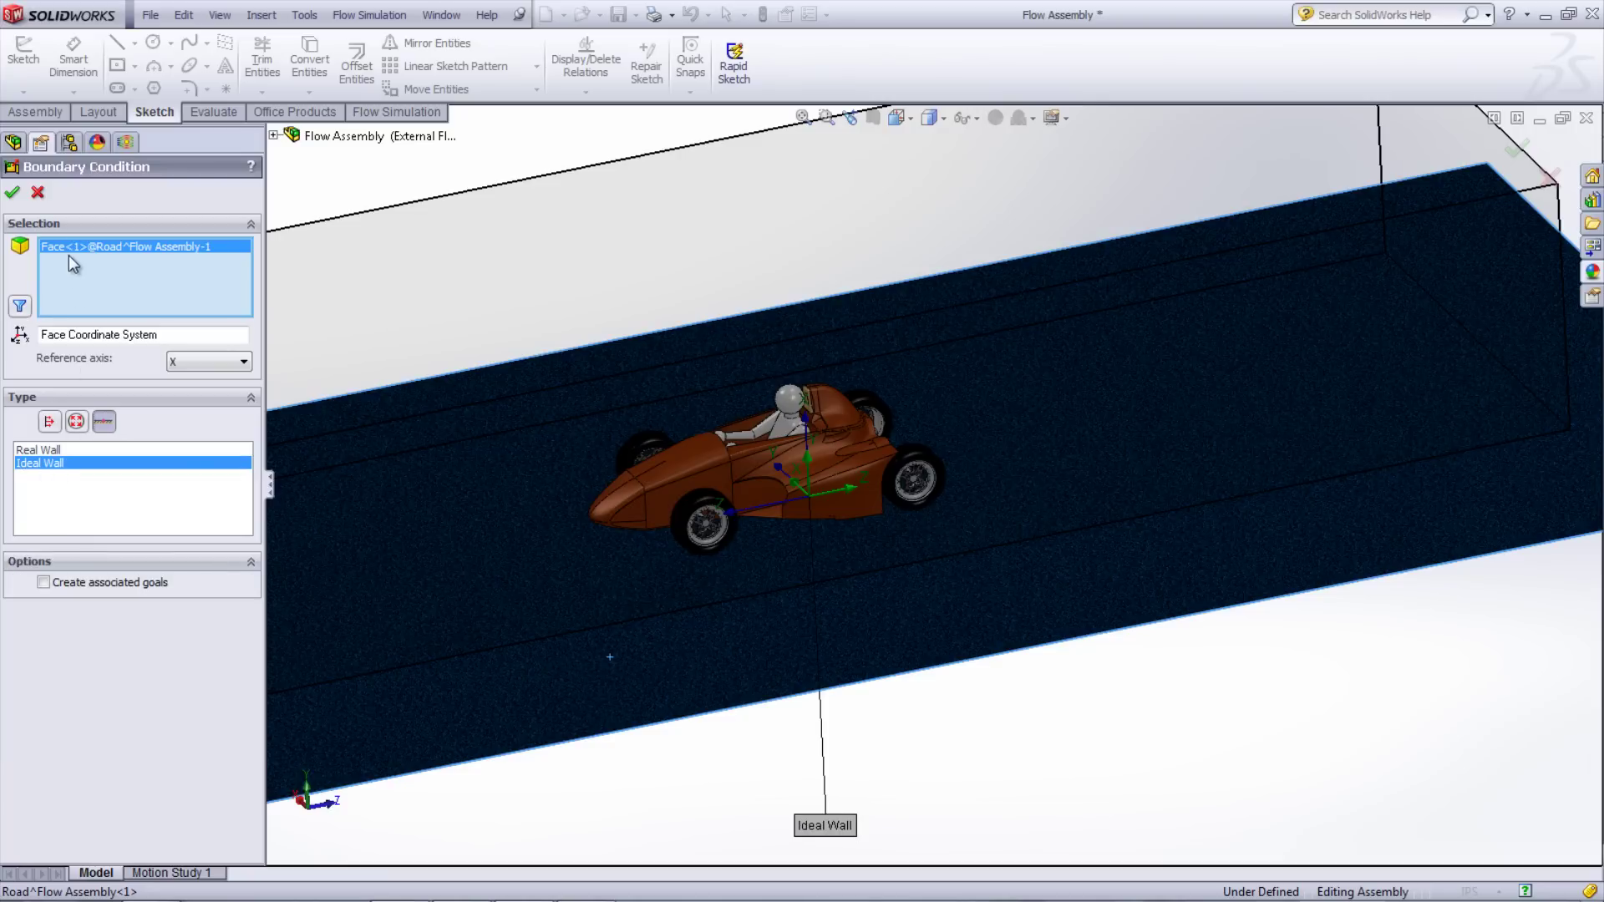
{"action": "left_click", "coordinate": [11, 193]}
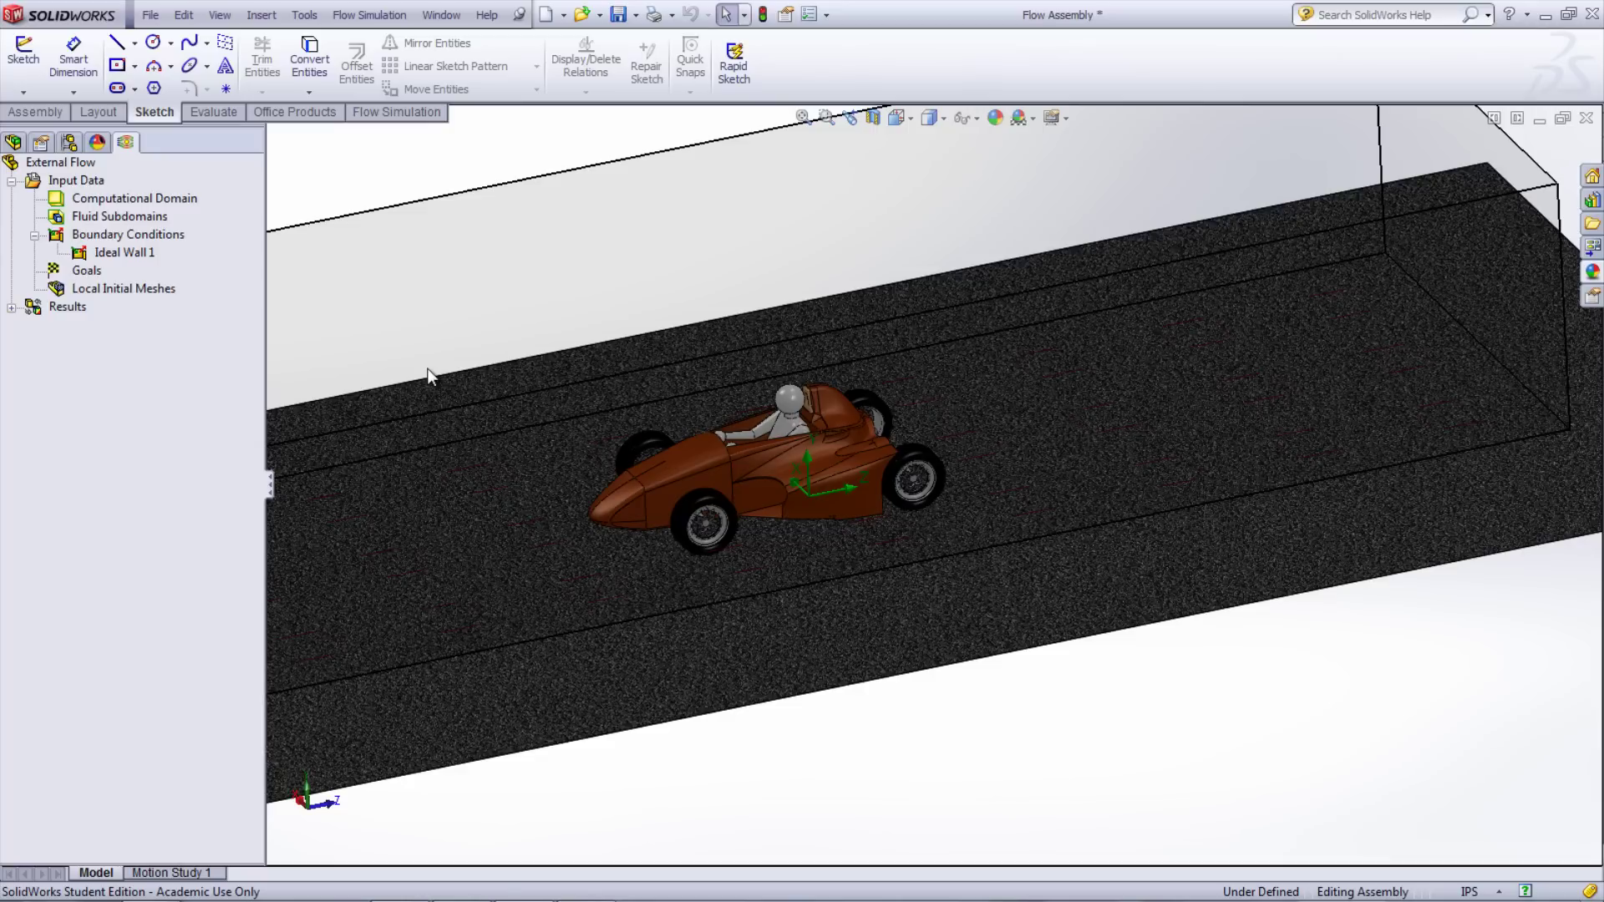
Add a Normal Force (Y) surface goal on all the faces of the car body surface
{"action": "right_click", "coordinate": [92, 280]}
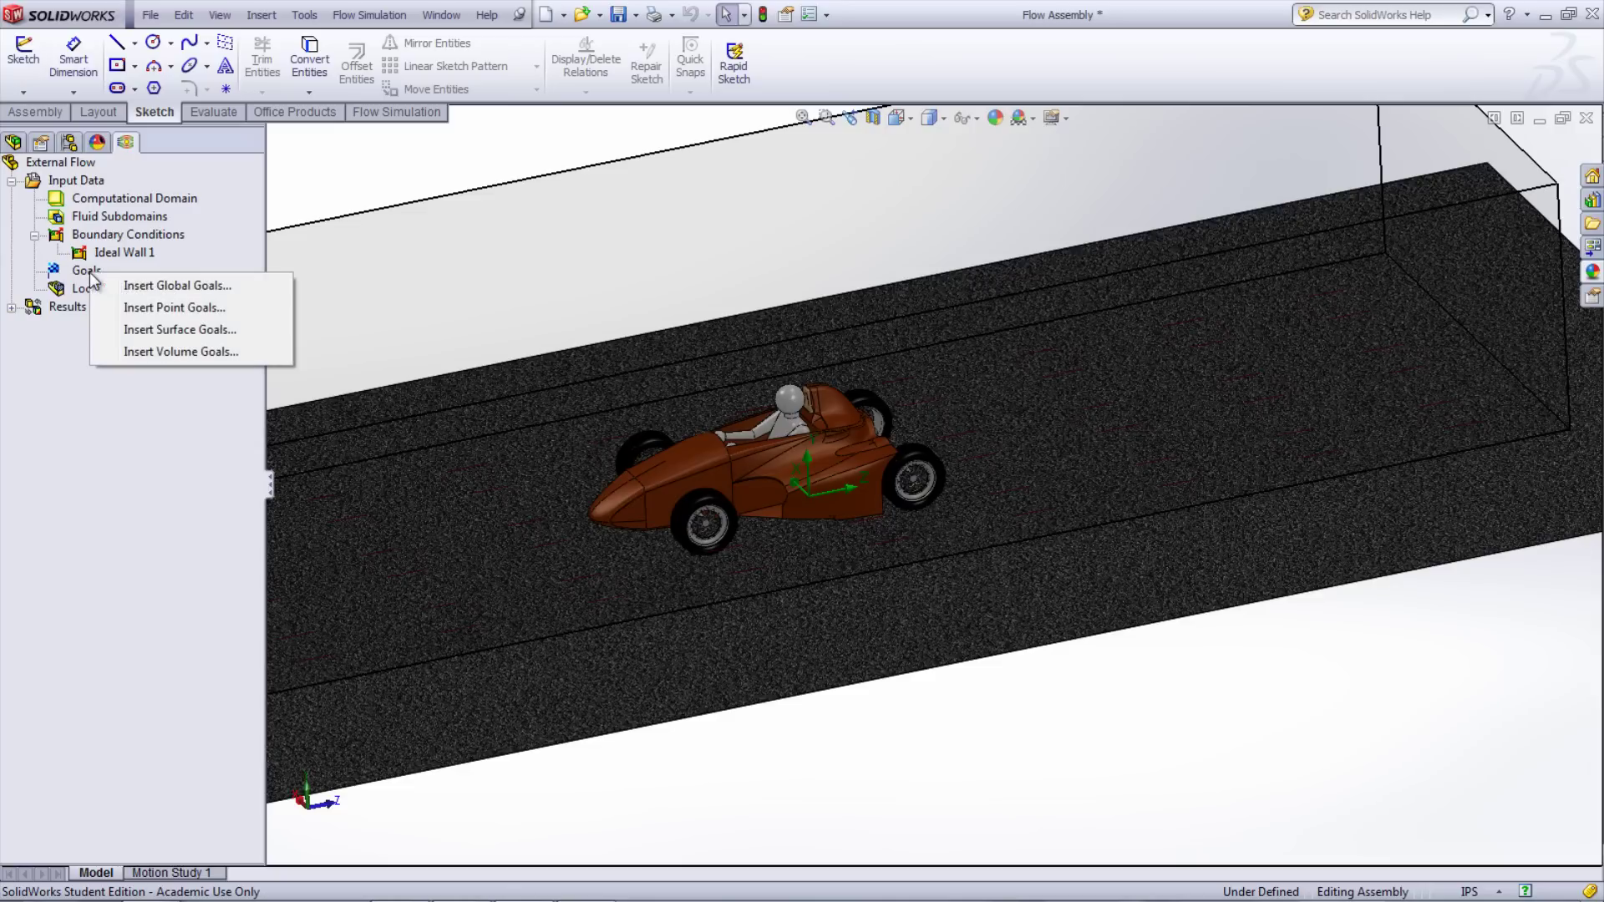
{"action": "left_click", "coordinate": [144, 330]}
{"action": "key", "text": "ctrl+5"}
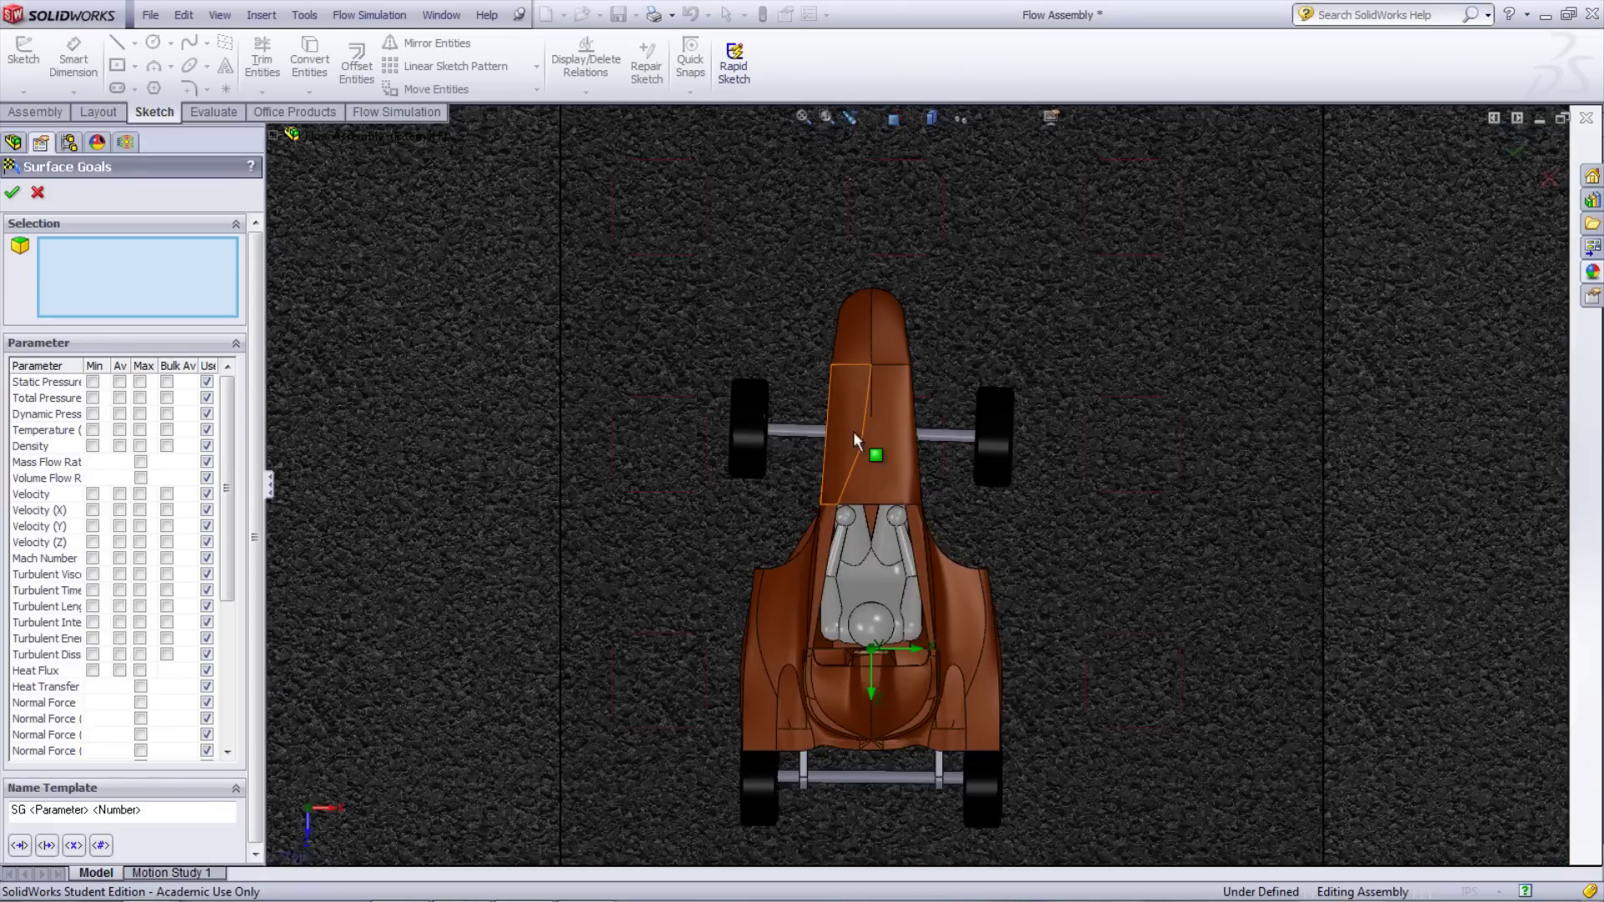
{"action": "left_click", "coordinate": [859, 434]}
{"action": "left_click", "coordinate": [869, 463]}
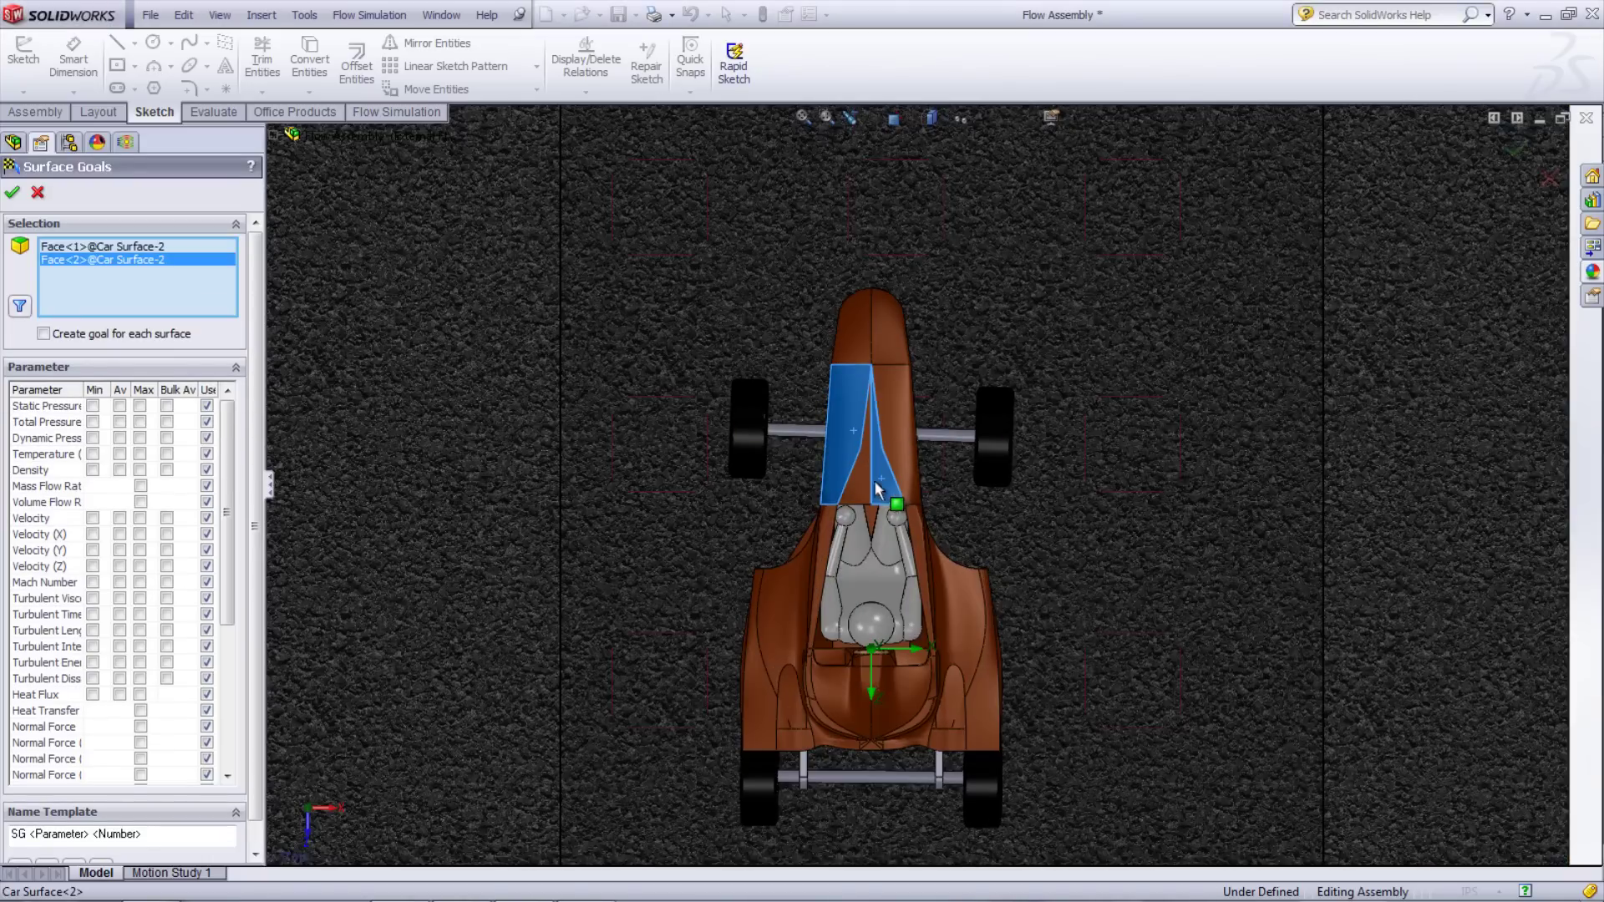
{"action": "left_click", "coordinate": [876, 480]}
{"action": "left_click", "coordinate": [893, 392]}
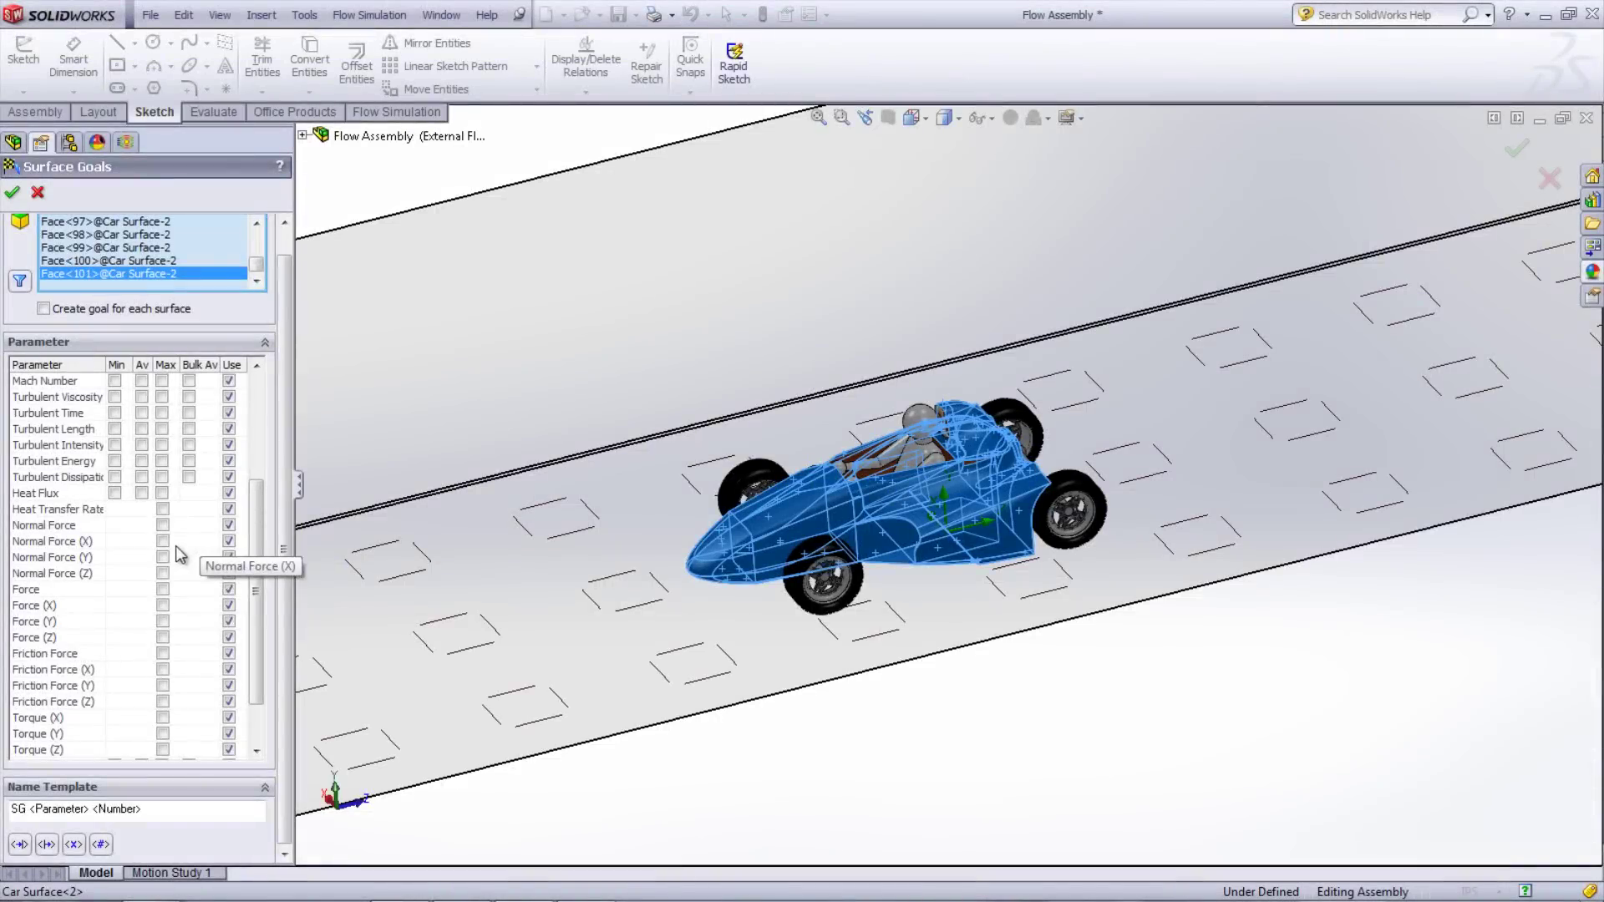
{"action": "left_click", "coordinate": [163, 558]}
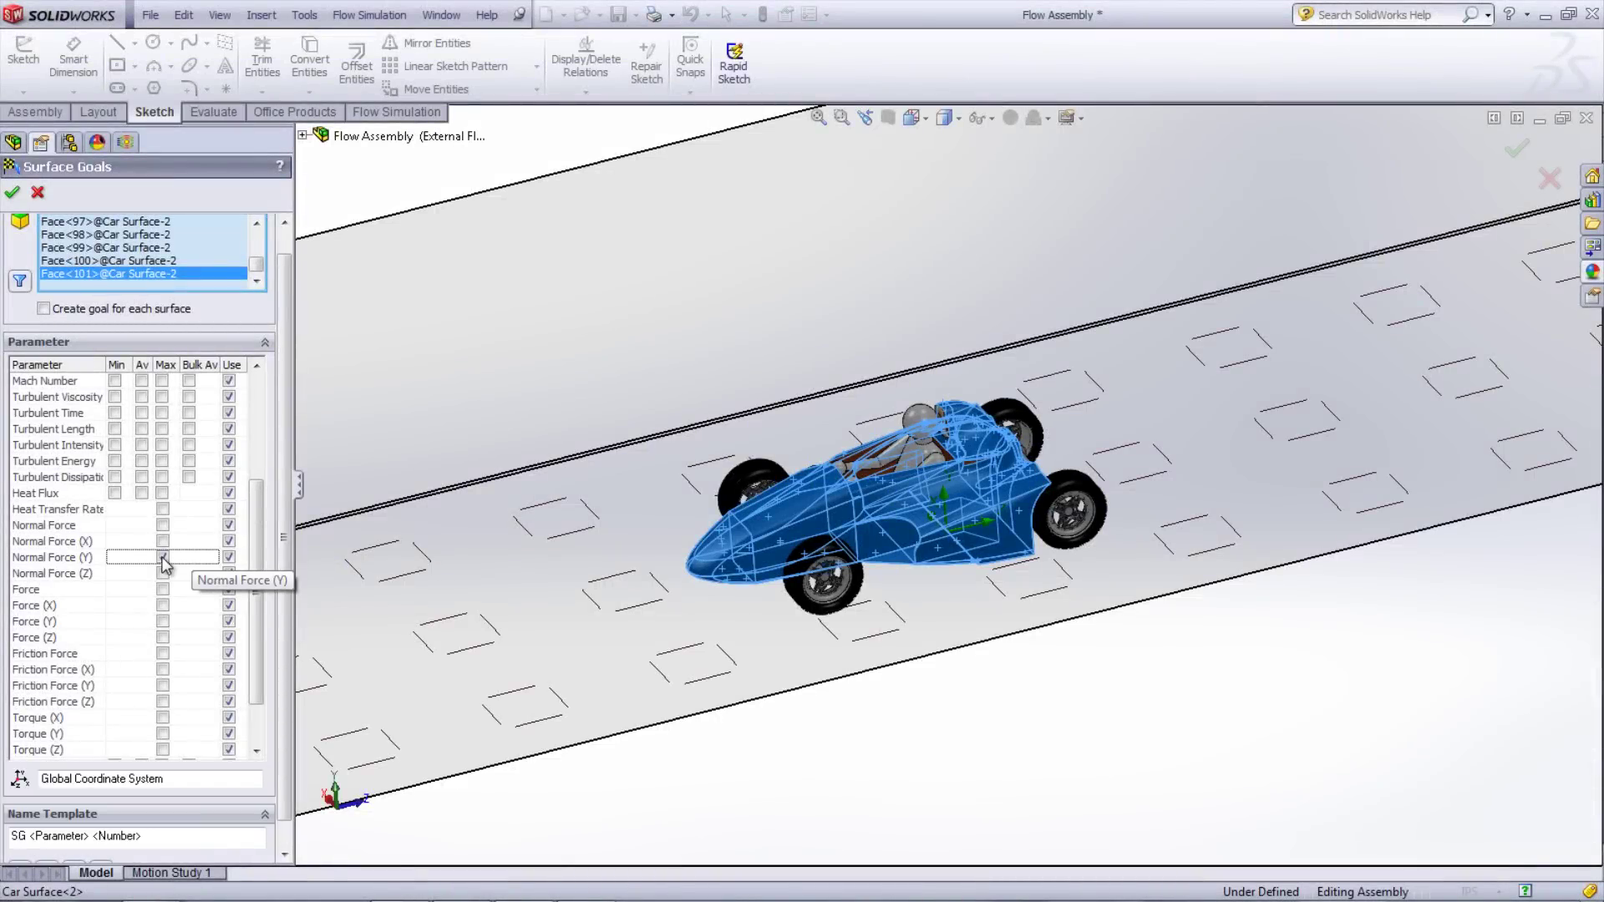
{"action": "left_click", "coordinate": [12, 195]}
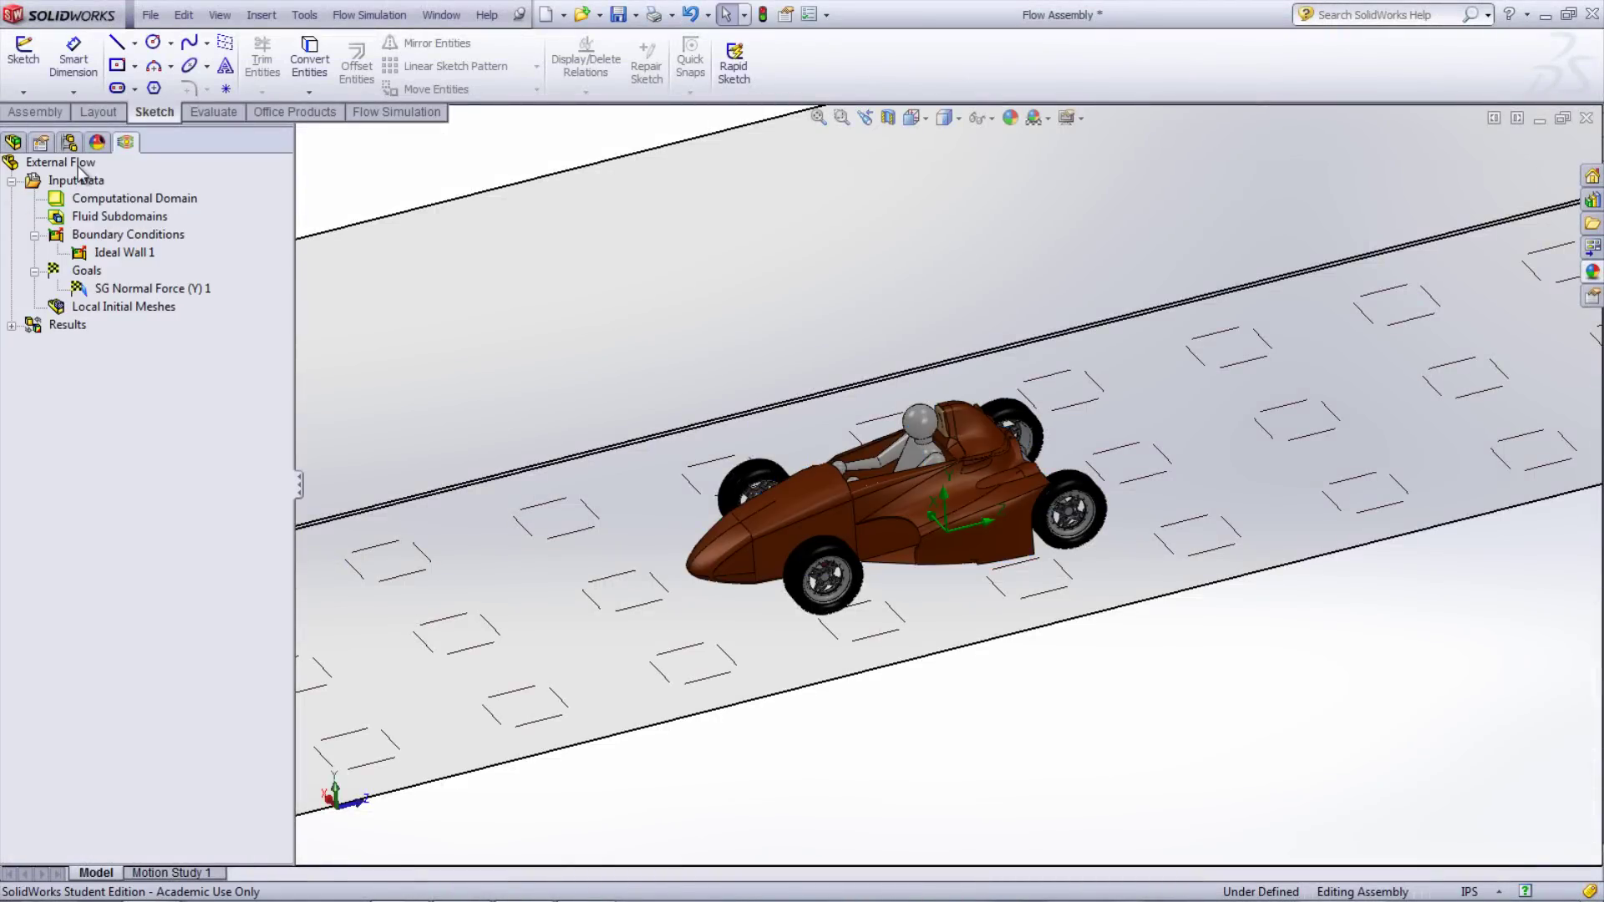
Run the External Flow project as a new calculation on this computer with 8 CPUs, loading the results when finished
{"action": "right_click", "coordinate": [77, 164]}
{"action": "left_click", "coordinate": [98, 172]}
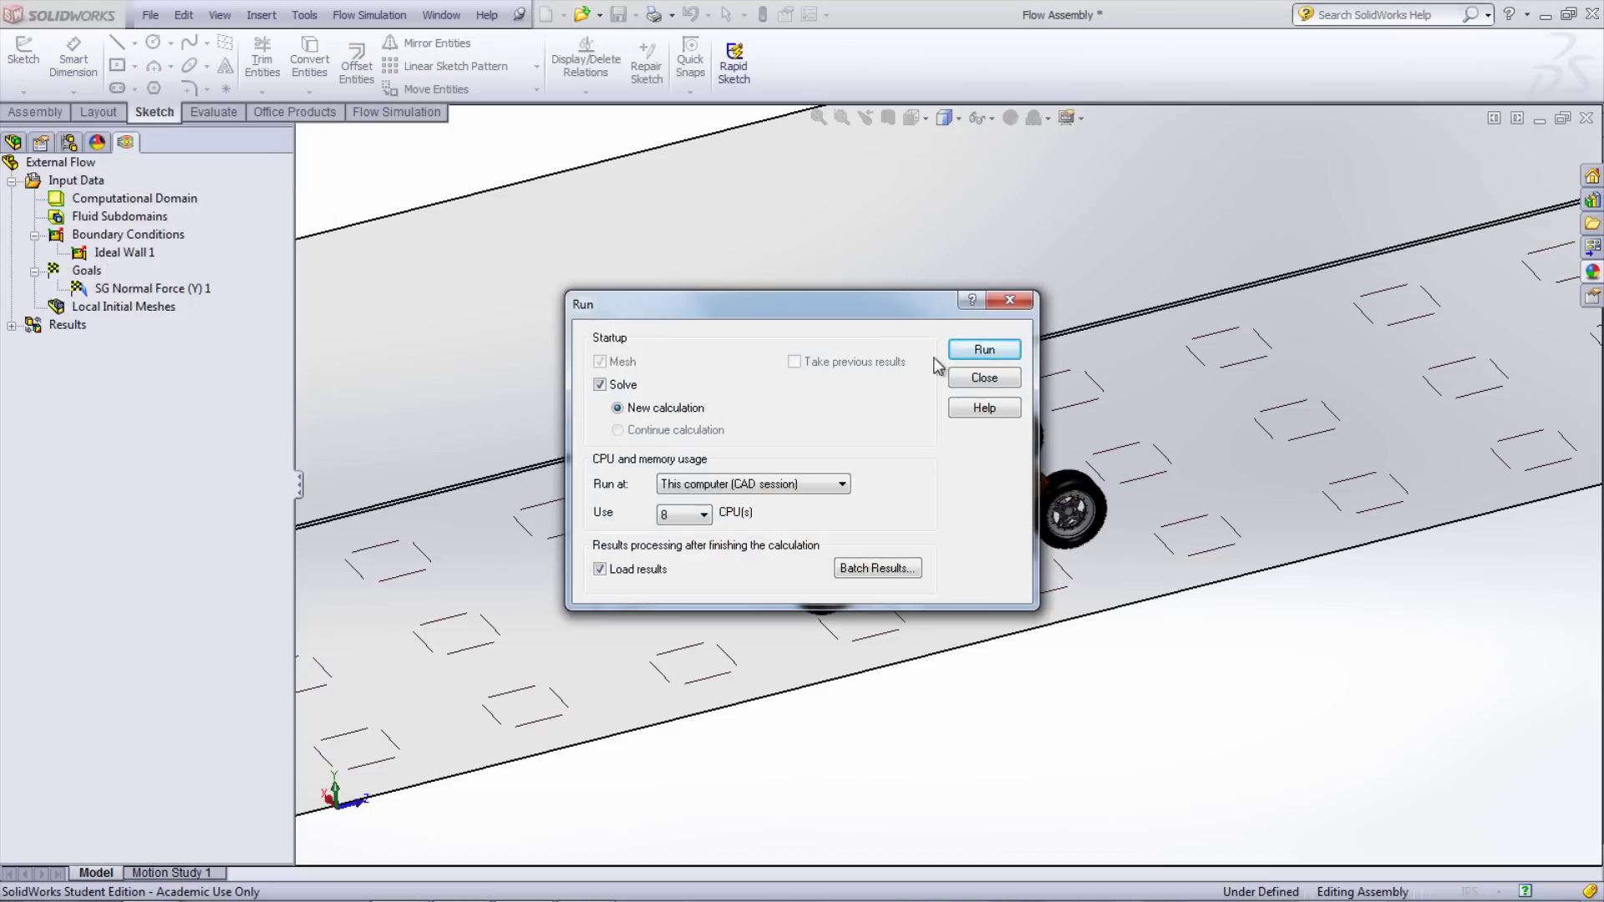
{"action": "left_click", "coordinate": [984, 350]}
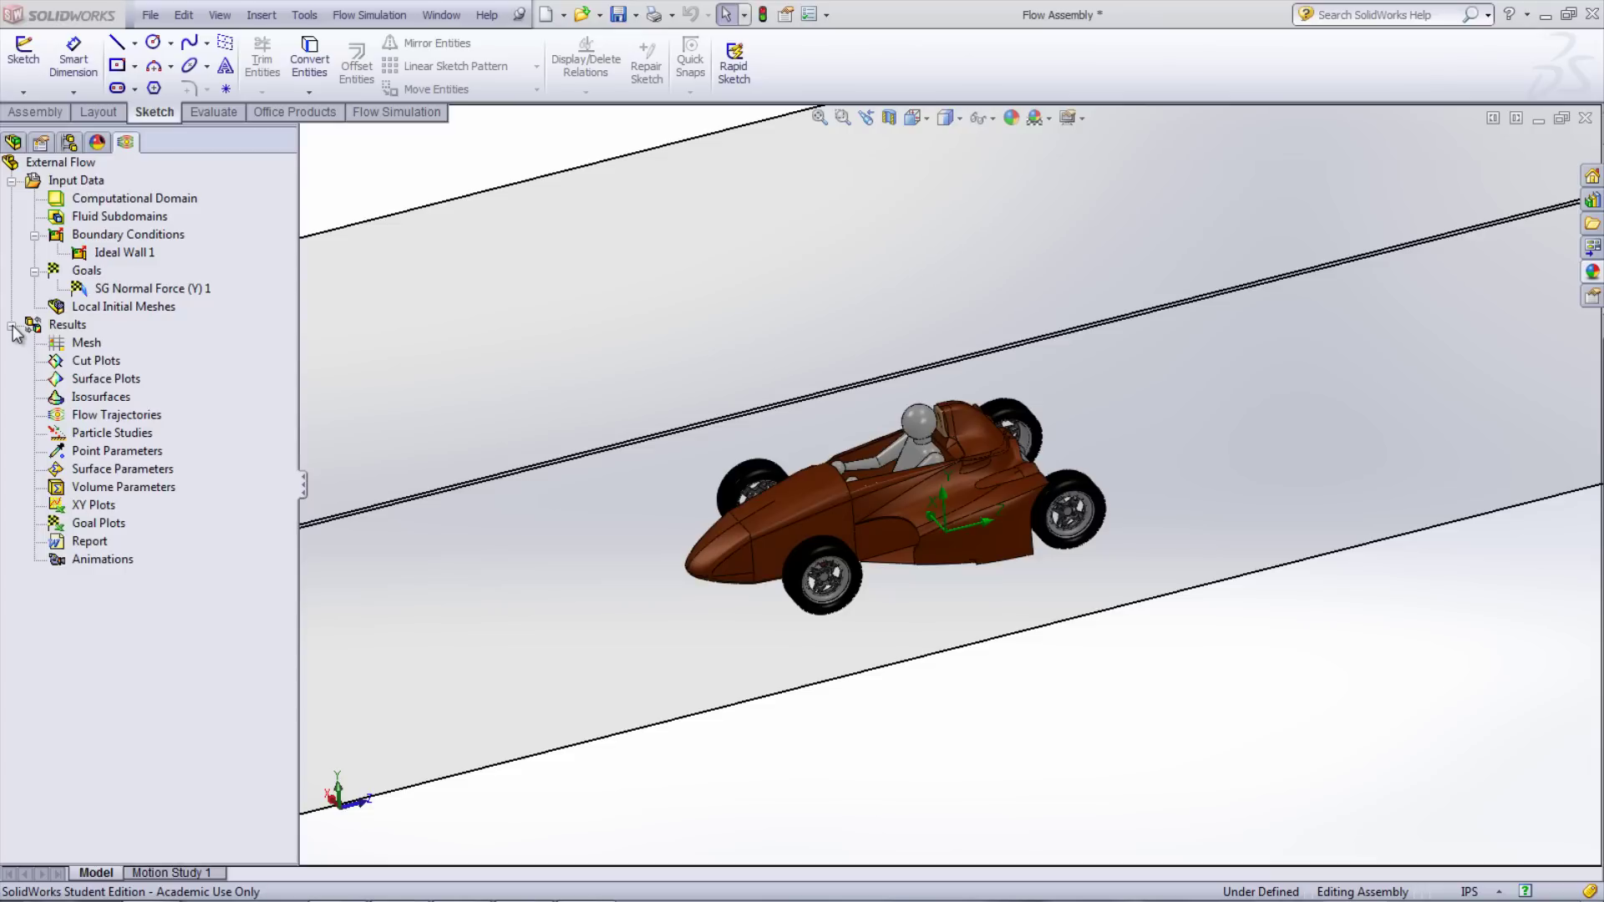
Insert a contour cut plot on the Vehicle Center Plane showing Velocity (Z)
{"action": "right_click", "coordinate": [87, 368]}
{"action": "left_click", "coordinate": [87, 369]}
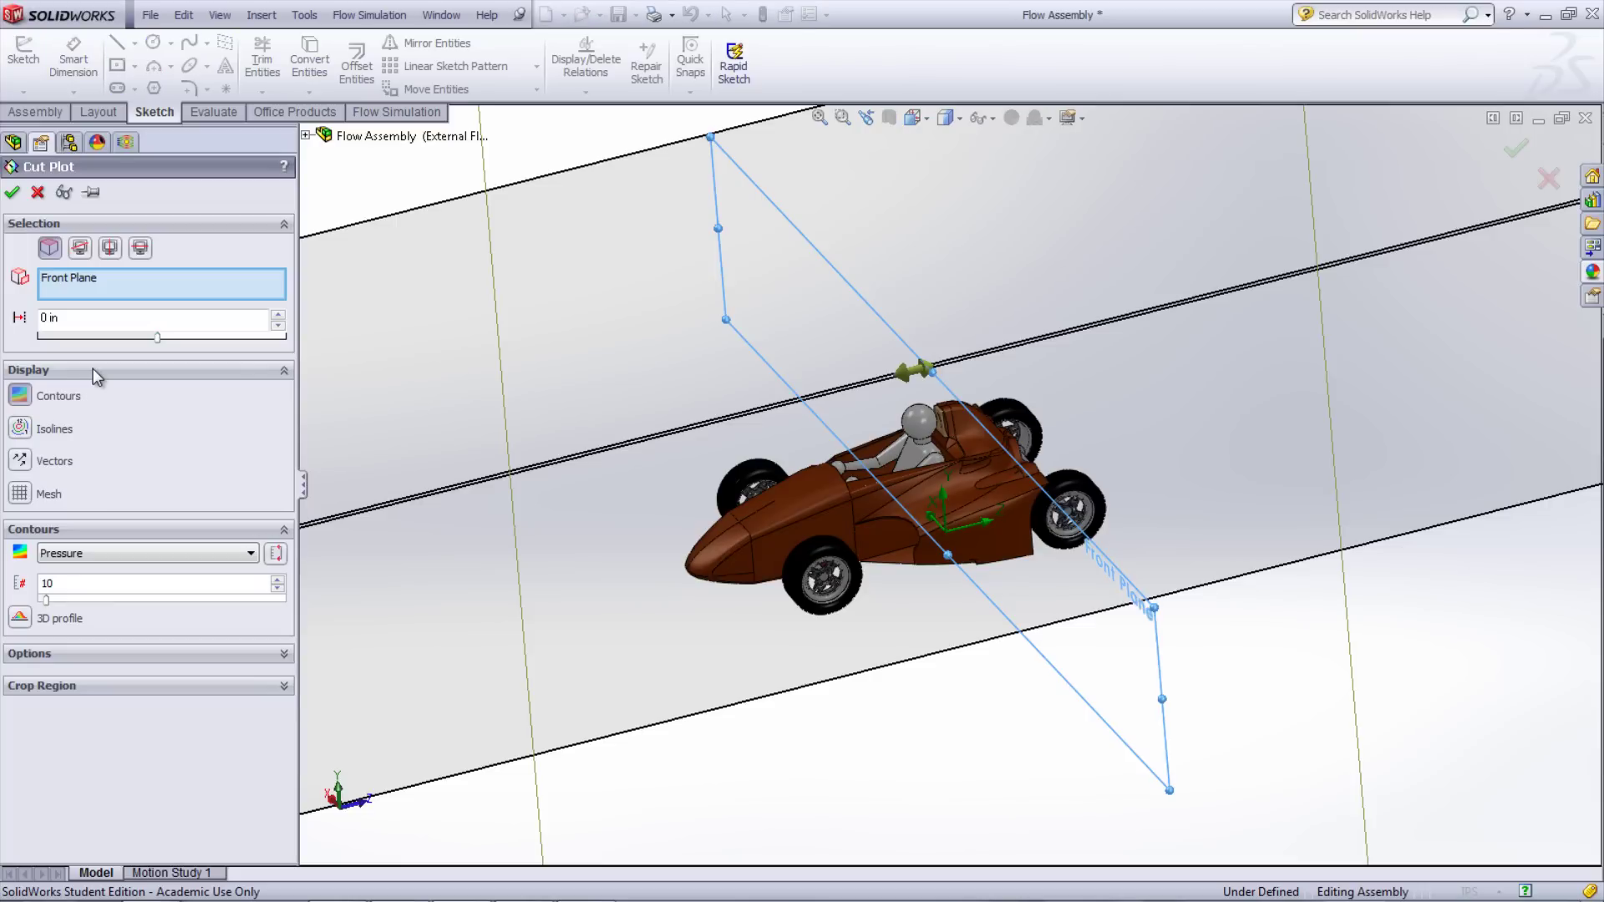
{"action": "left_click", "coordinate": [307, 136]}
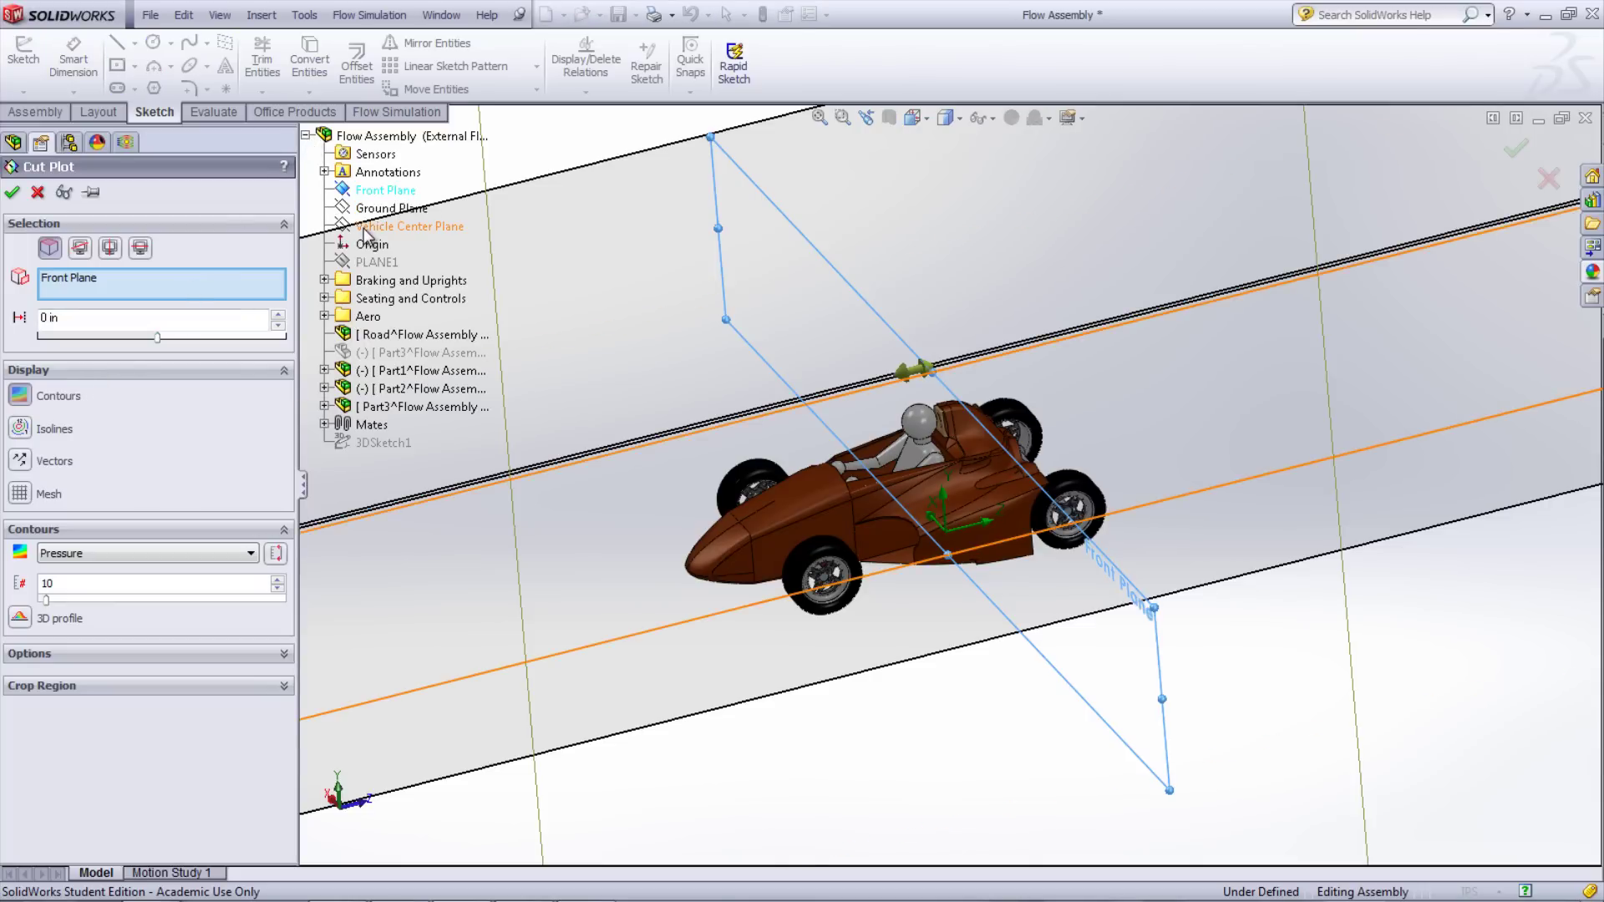
{"action": "left_click", "coordinate": [366, 235]}
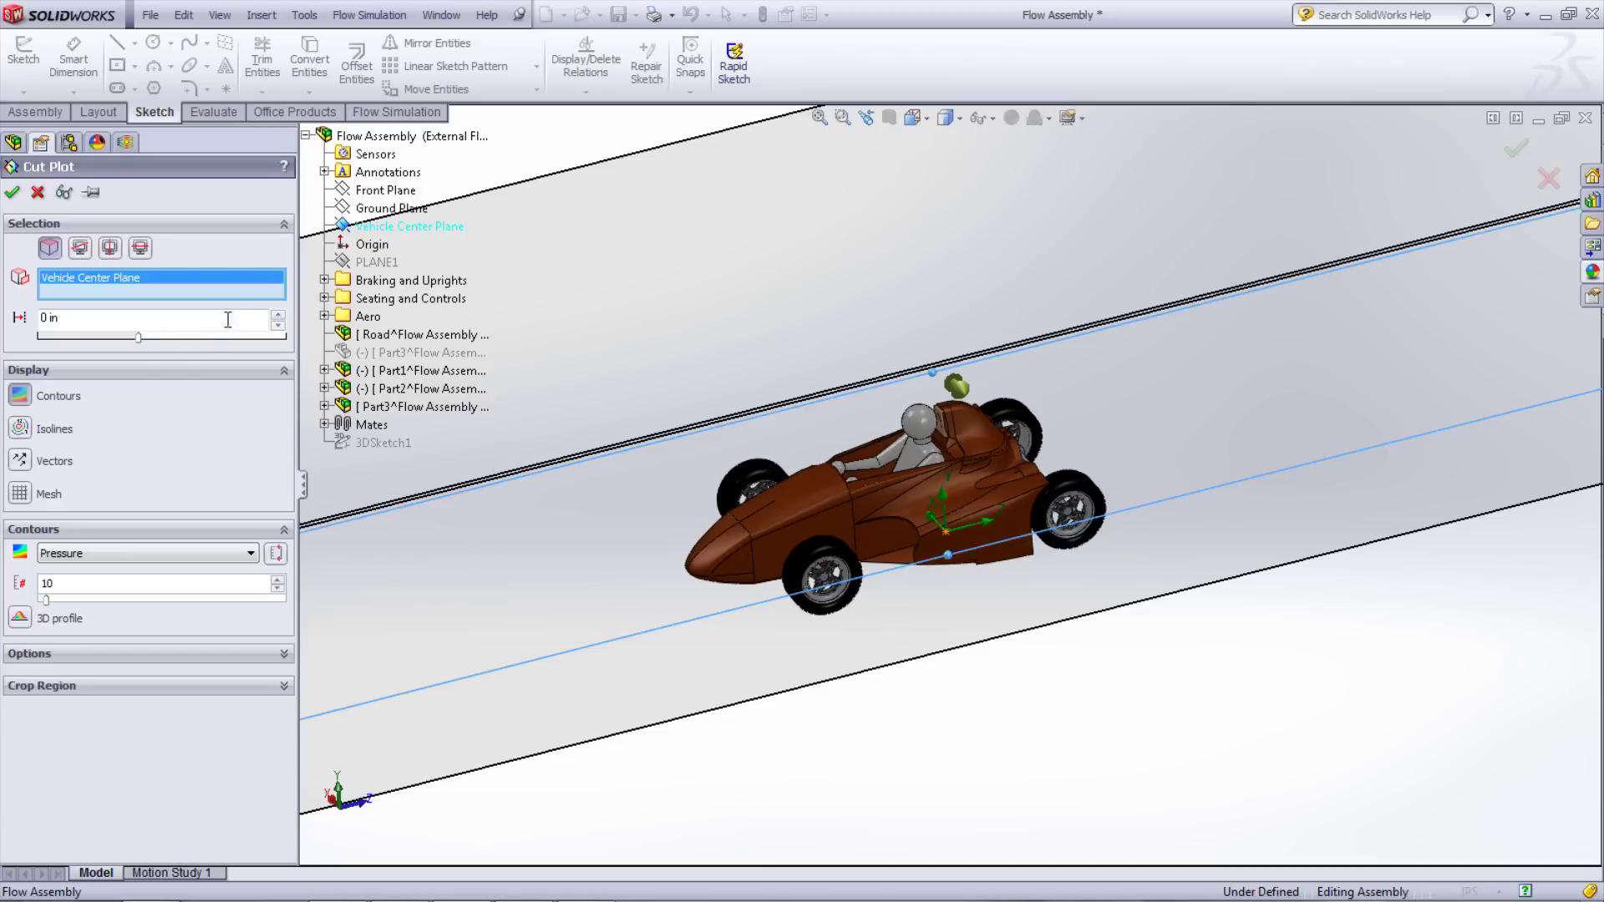
{"action": "left_click", "coordinate": [92, 555]}
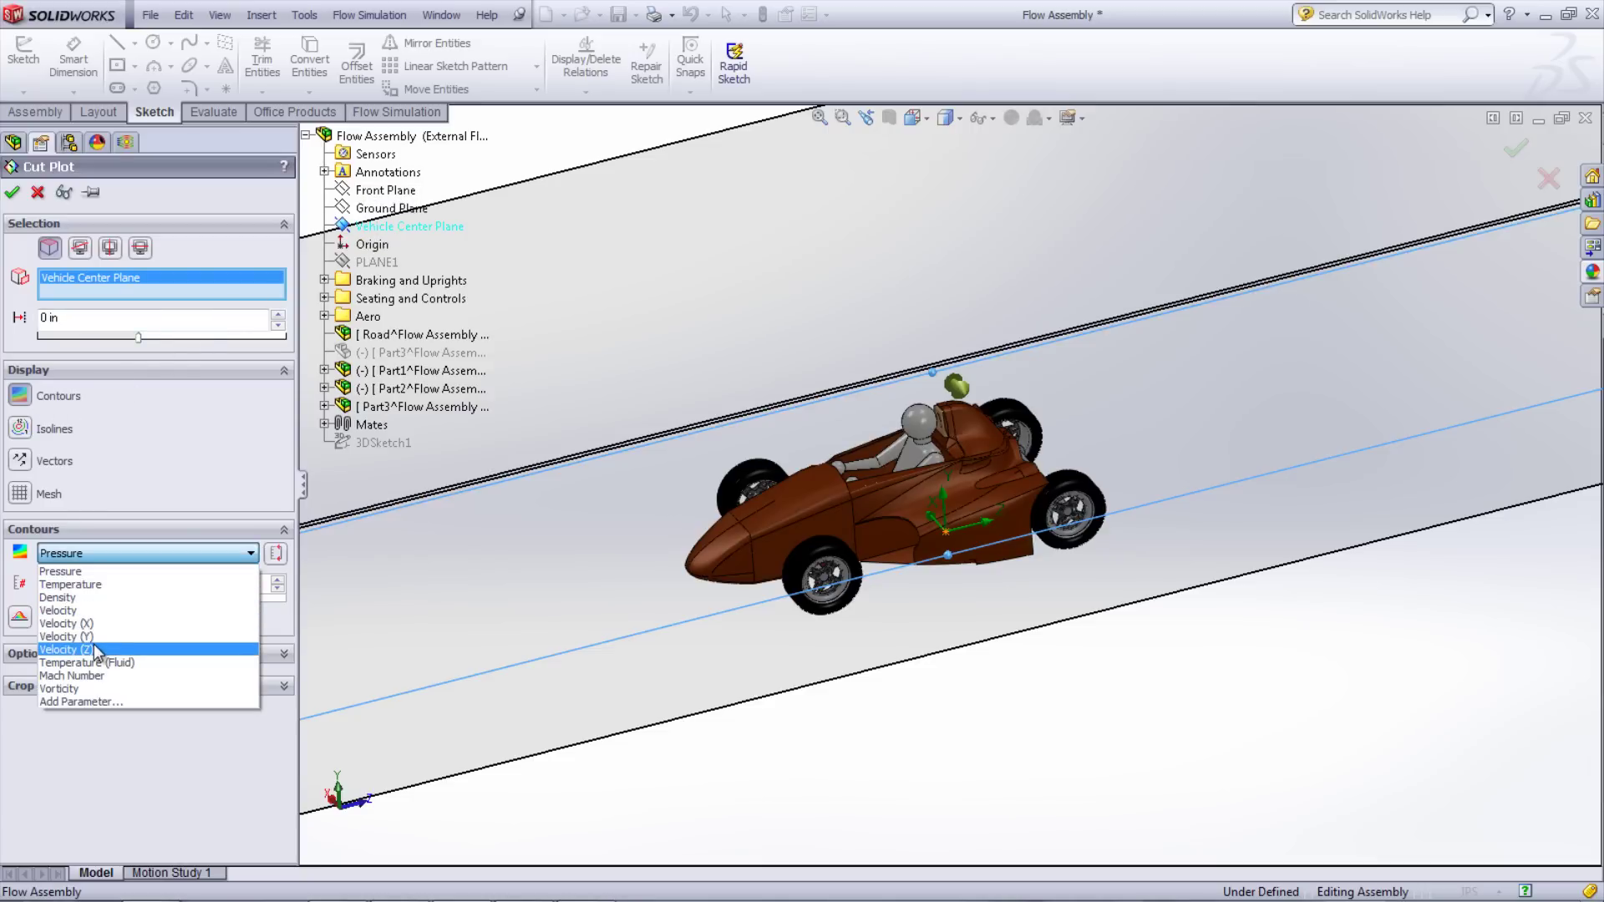
{"action": "left_click", "coordinate": [66, 650]}
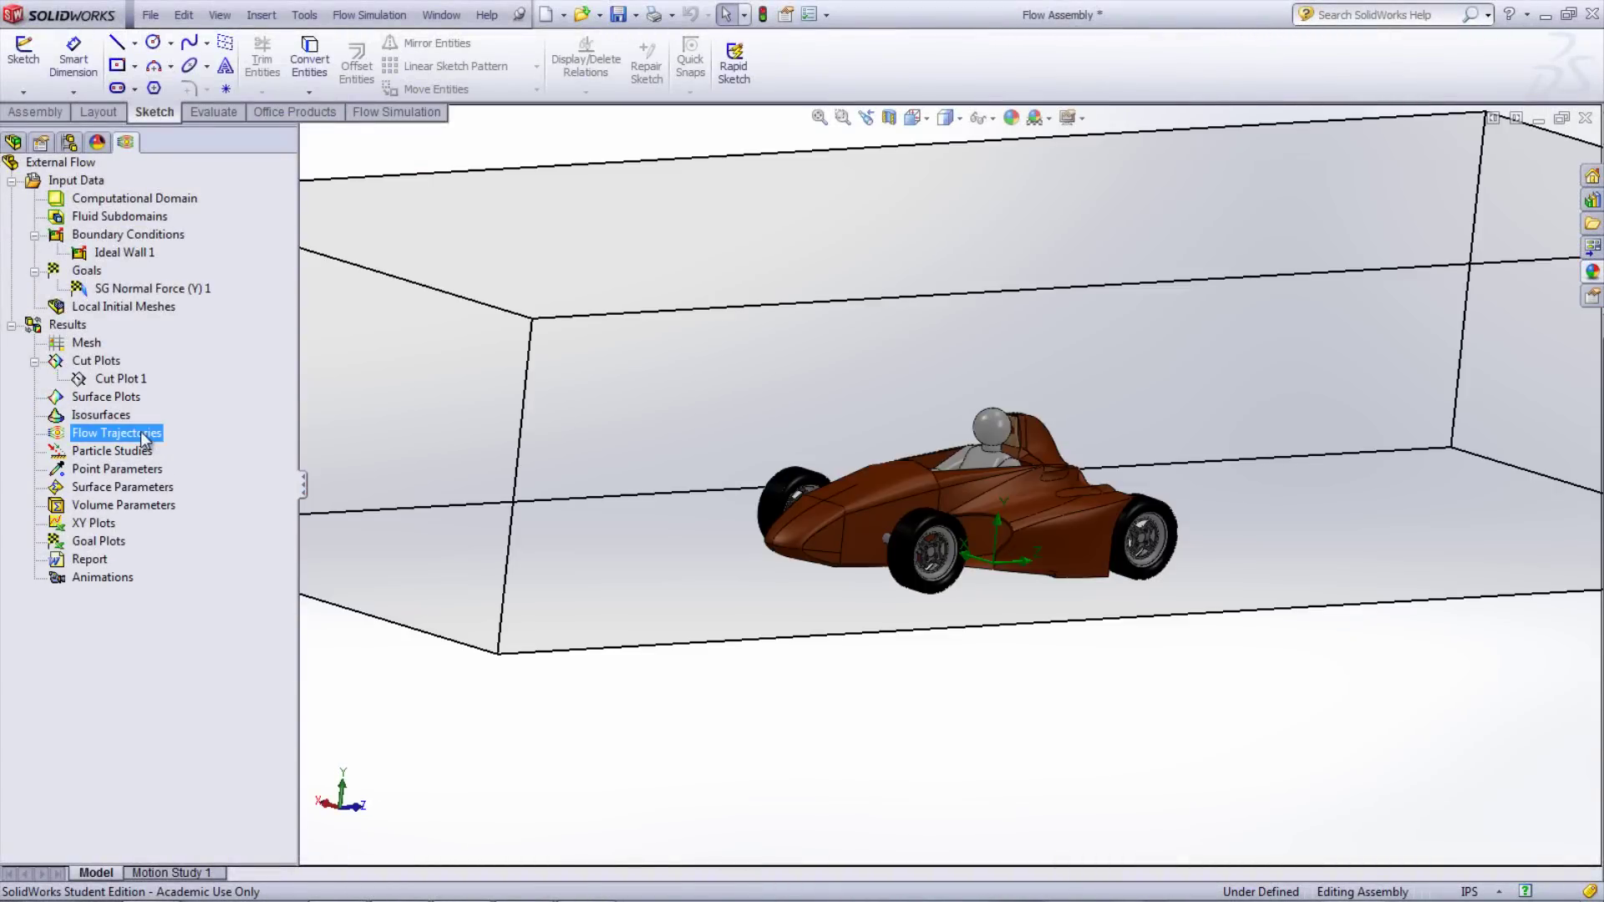
Insert flow trajectories starting from PLANE1 with 50 starting points, coloured by Velocity (Z)
{"action": "right_click", "coordinate": [140, 433]}
{"action": "left_click", "coordinate": [170, 443]}
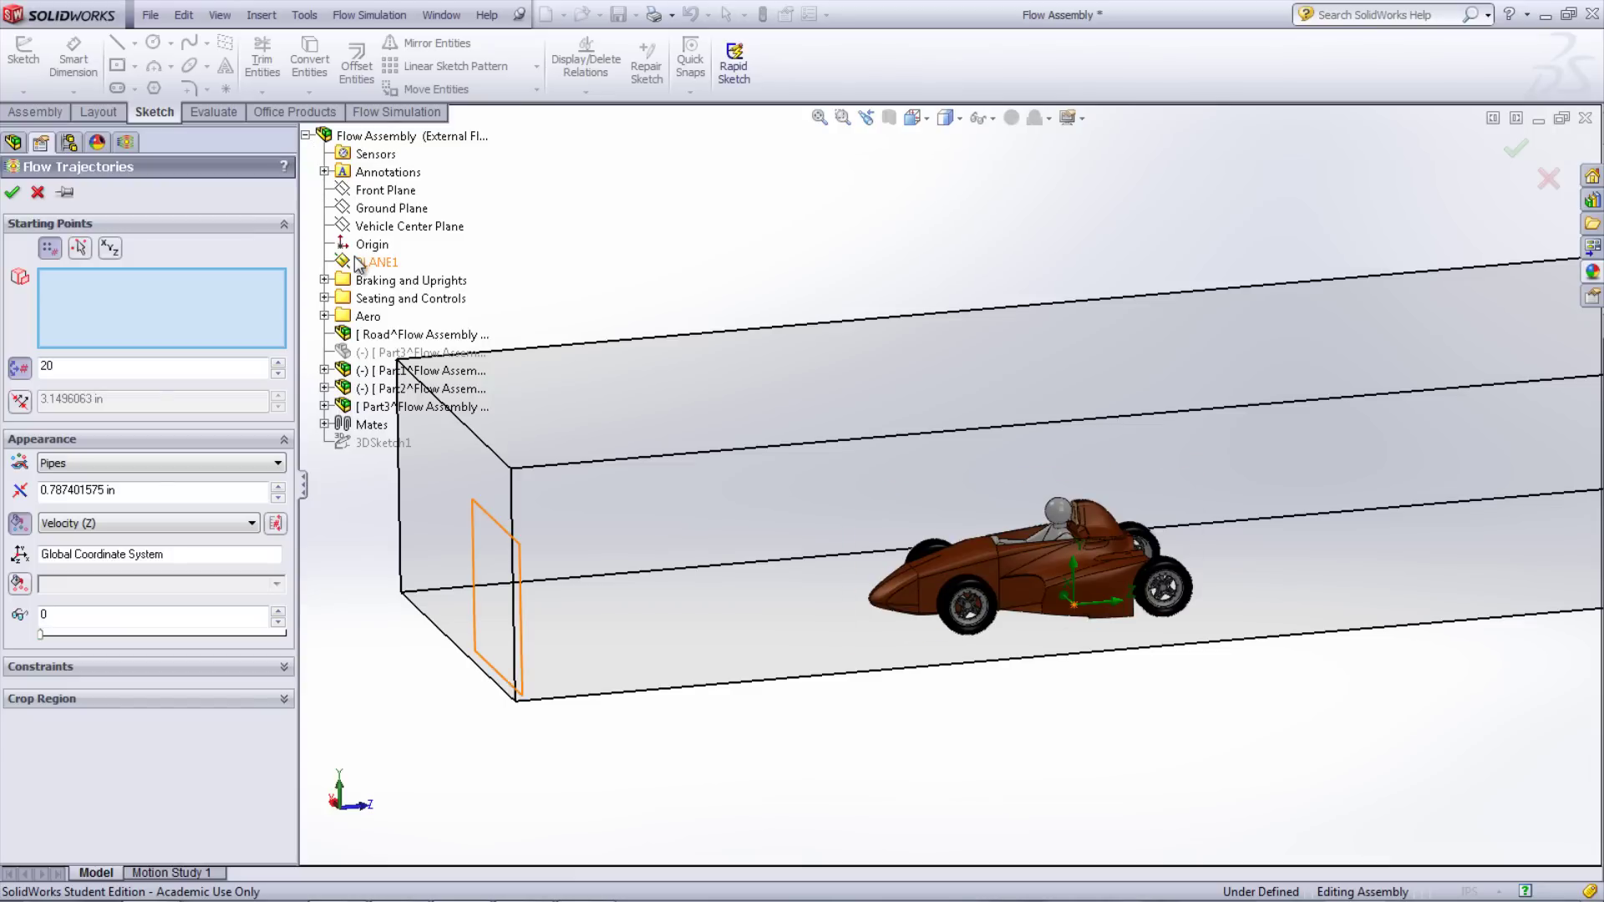
{"action": "left_click", "coordinate": [376, 261]}
{"action": "left_click", "coordinate": [89, 441]}
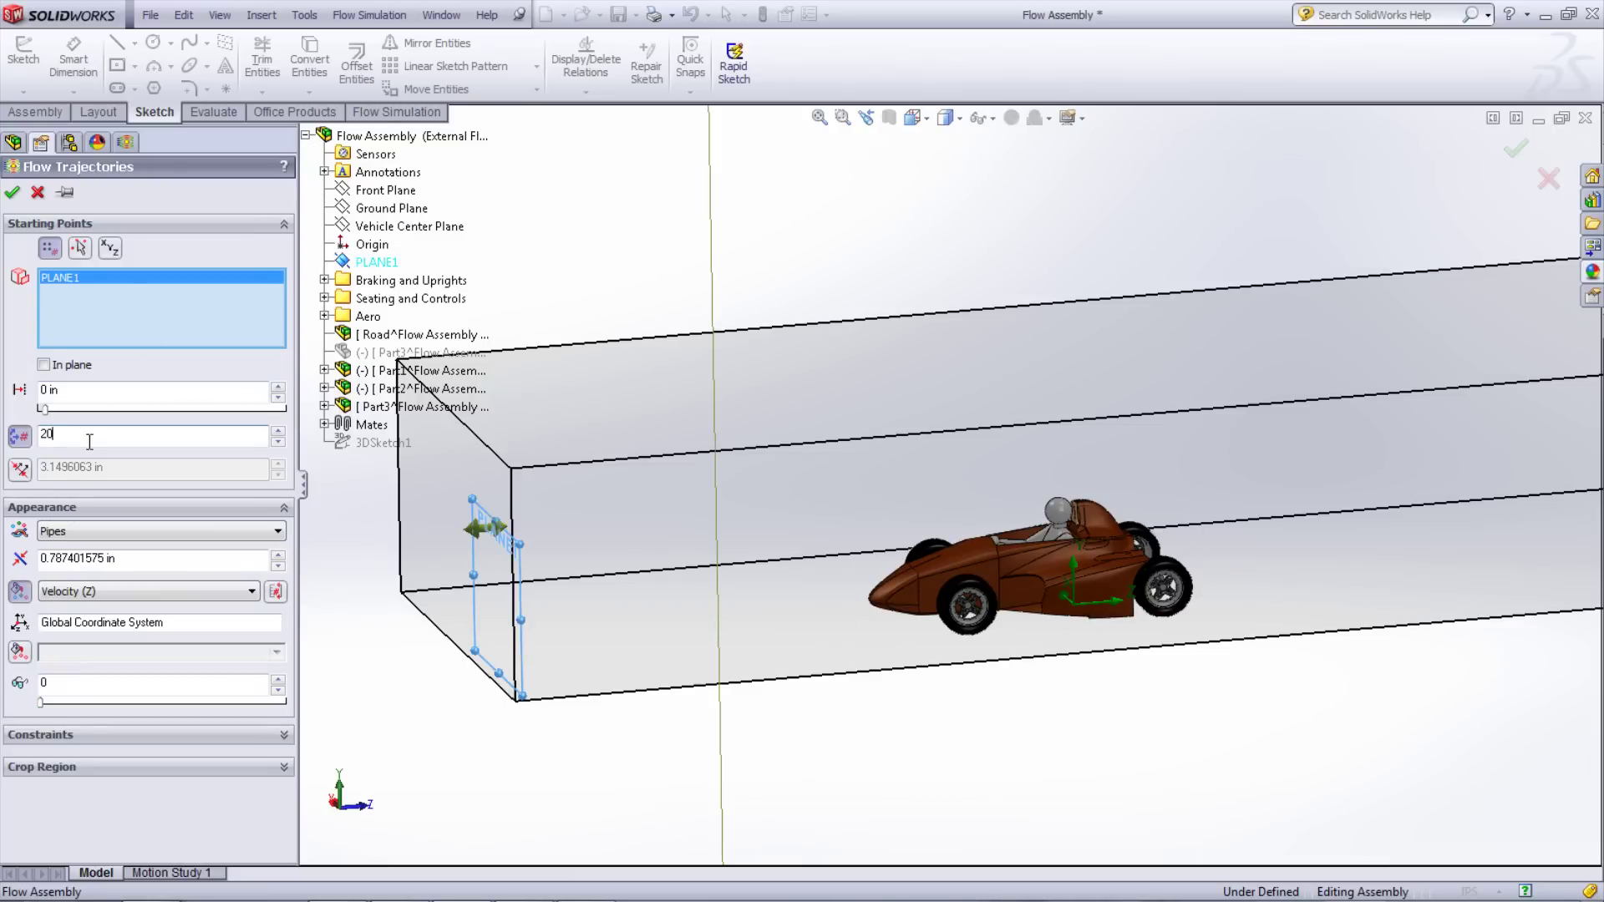
{"action": "key", "text": "BackSpace"}
{"action": "key", "text": "BackSpace"}
{"action": "type", "text": "50"}
{"action": "left_click", "coordinate": [89, 526]}
{"action": "left_click", "coordinate": [88, 526]}
{"action": "left_click", "coordinate": [12, 193]}
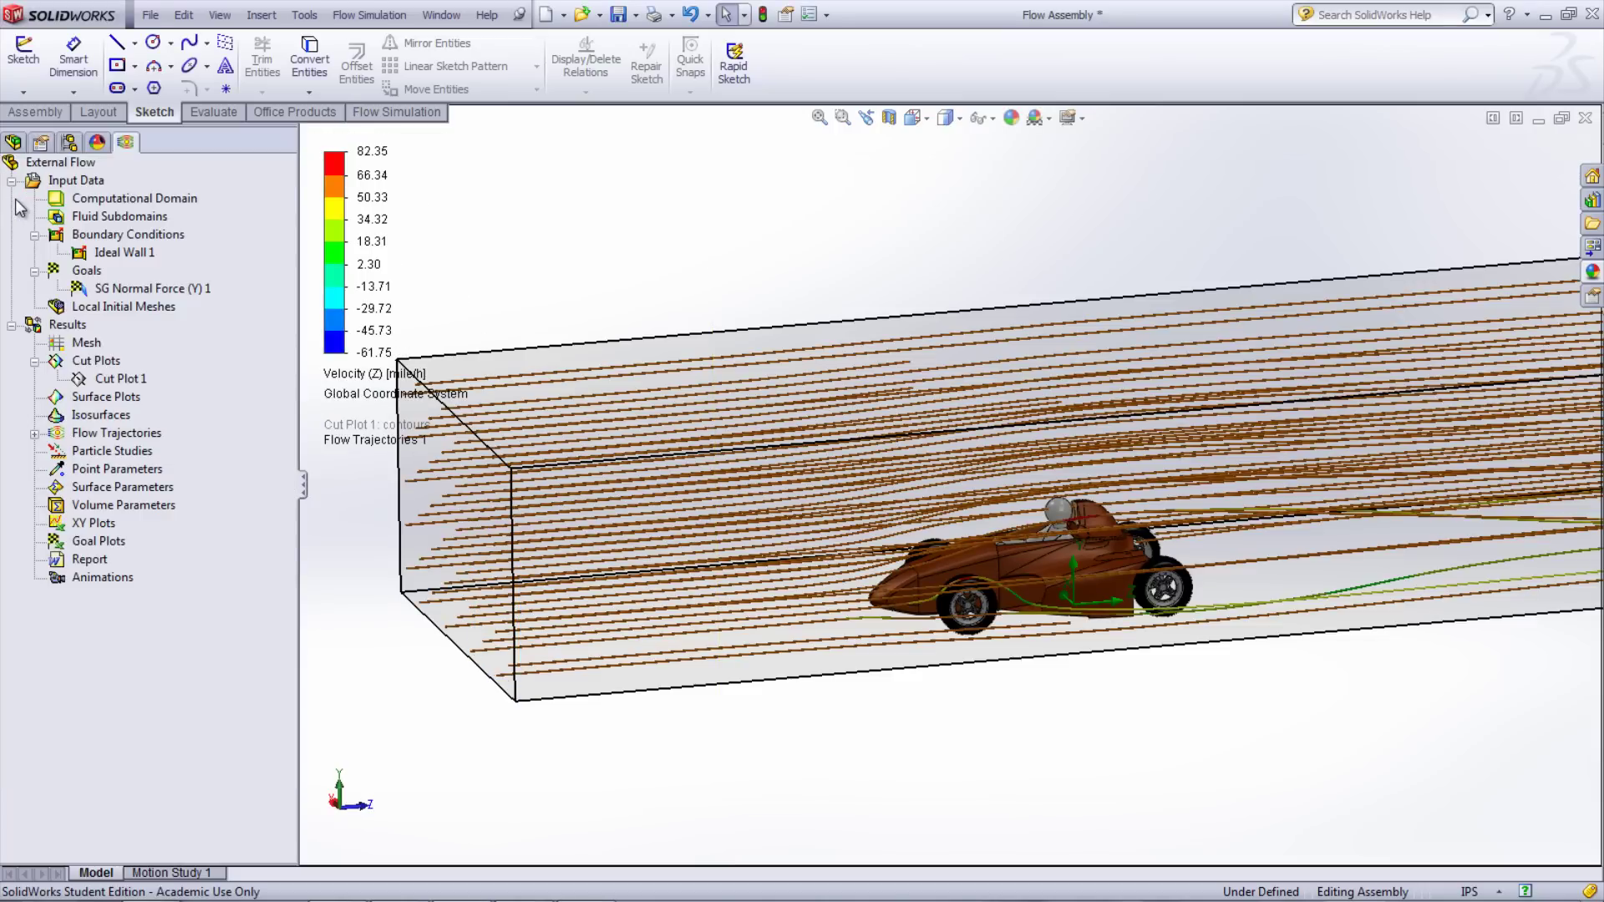
Inspect the flow trajectories around the car body and hide their plot
{"action": "scroll", "coordinate": [1046, 570], "scroll_direction": "down", "scroll_amount": 4}
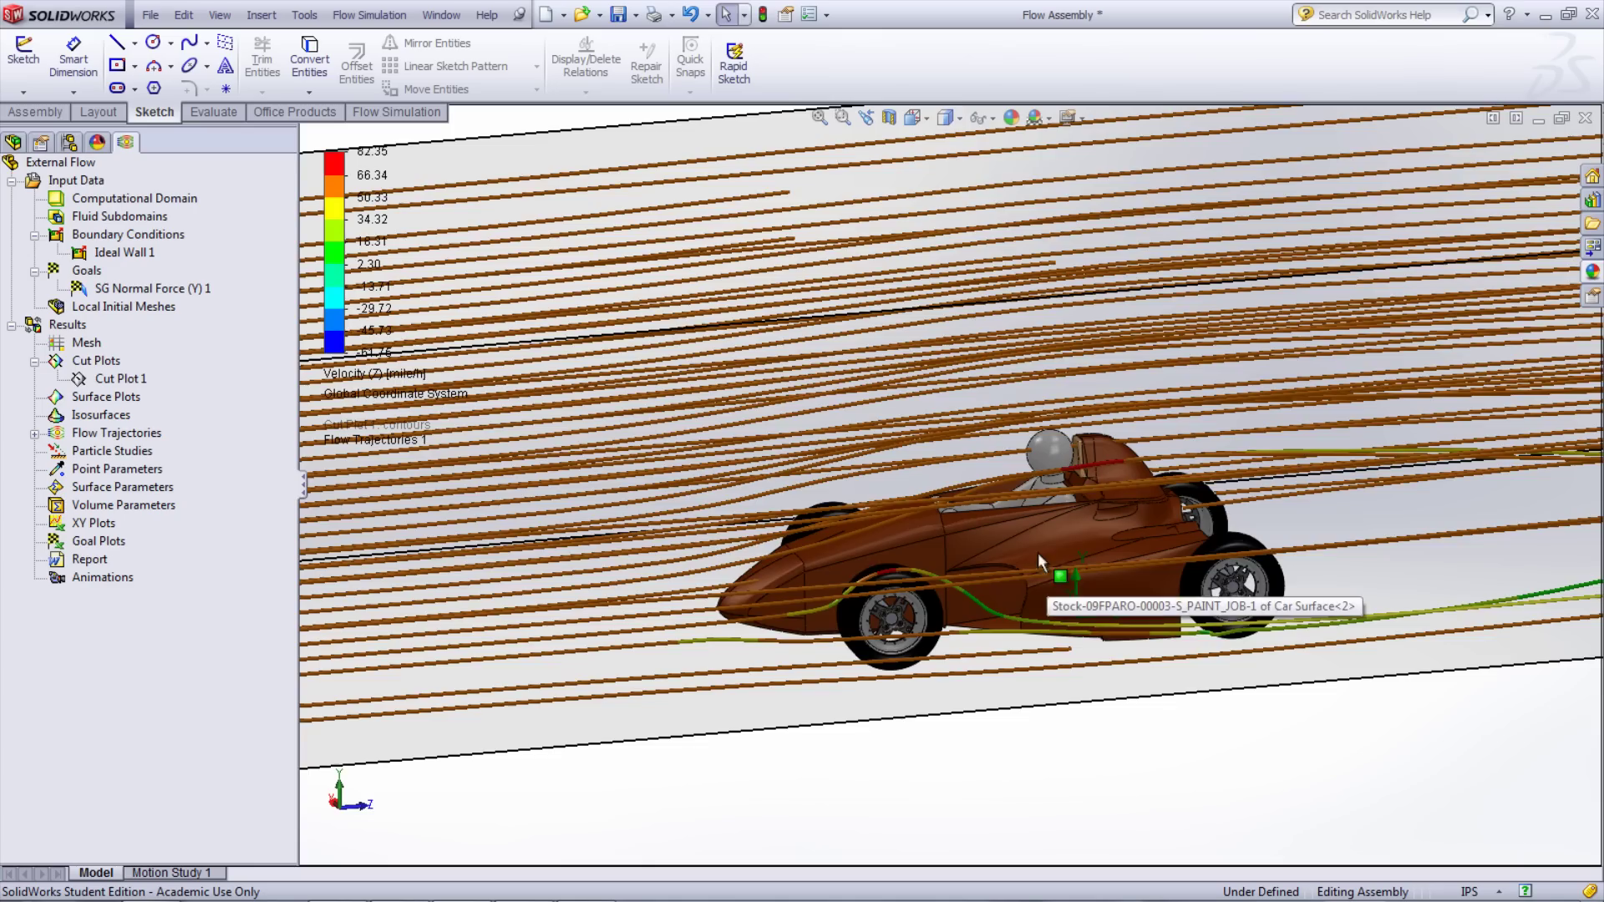
{"action": "middle_click_drag", "start_coordinate": [1037, 553], "coordinate": [1162, 507]}
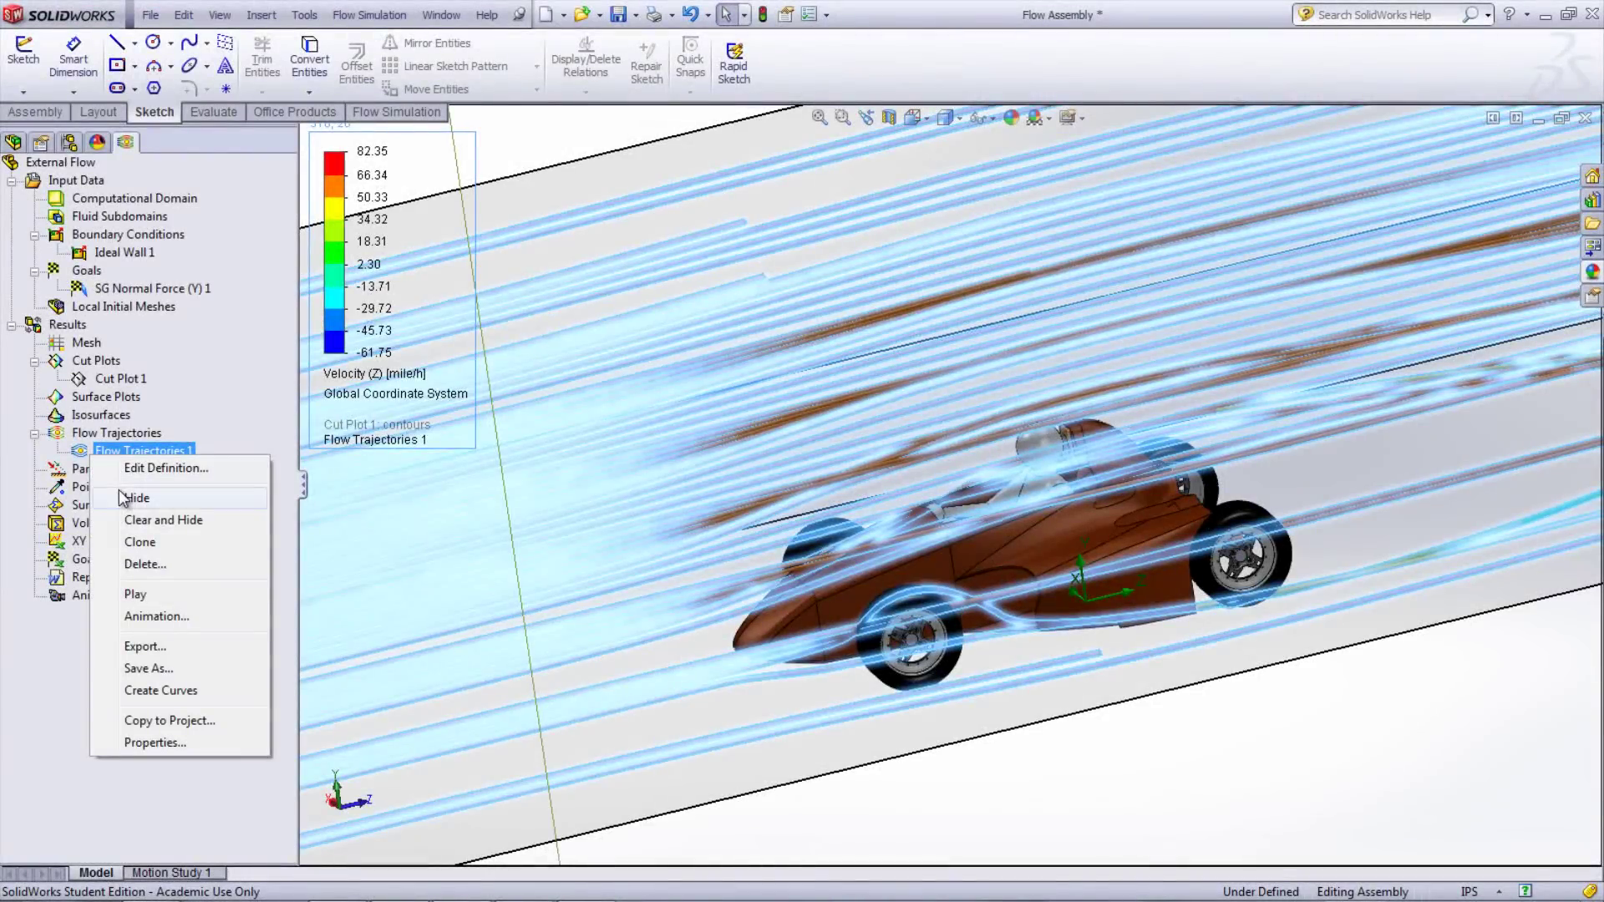
{"action": "left_click", "coordinate": [123, 499]}
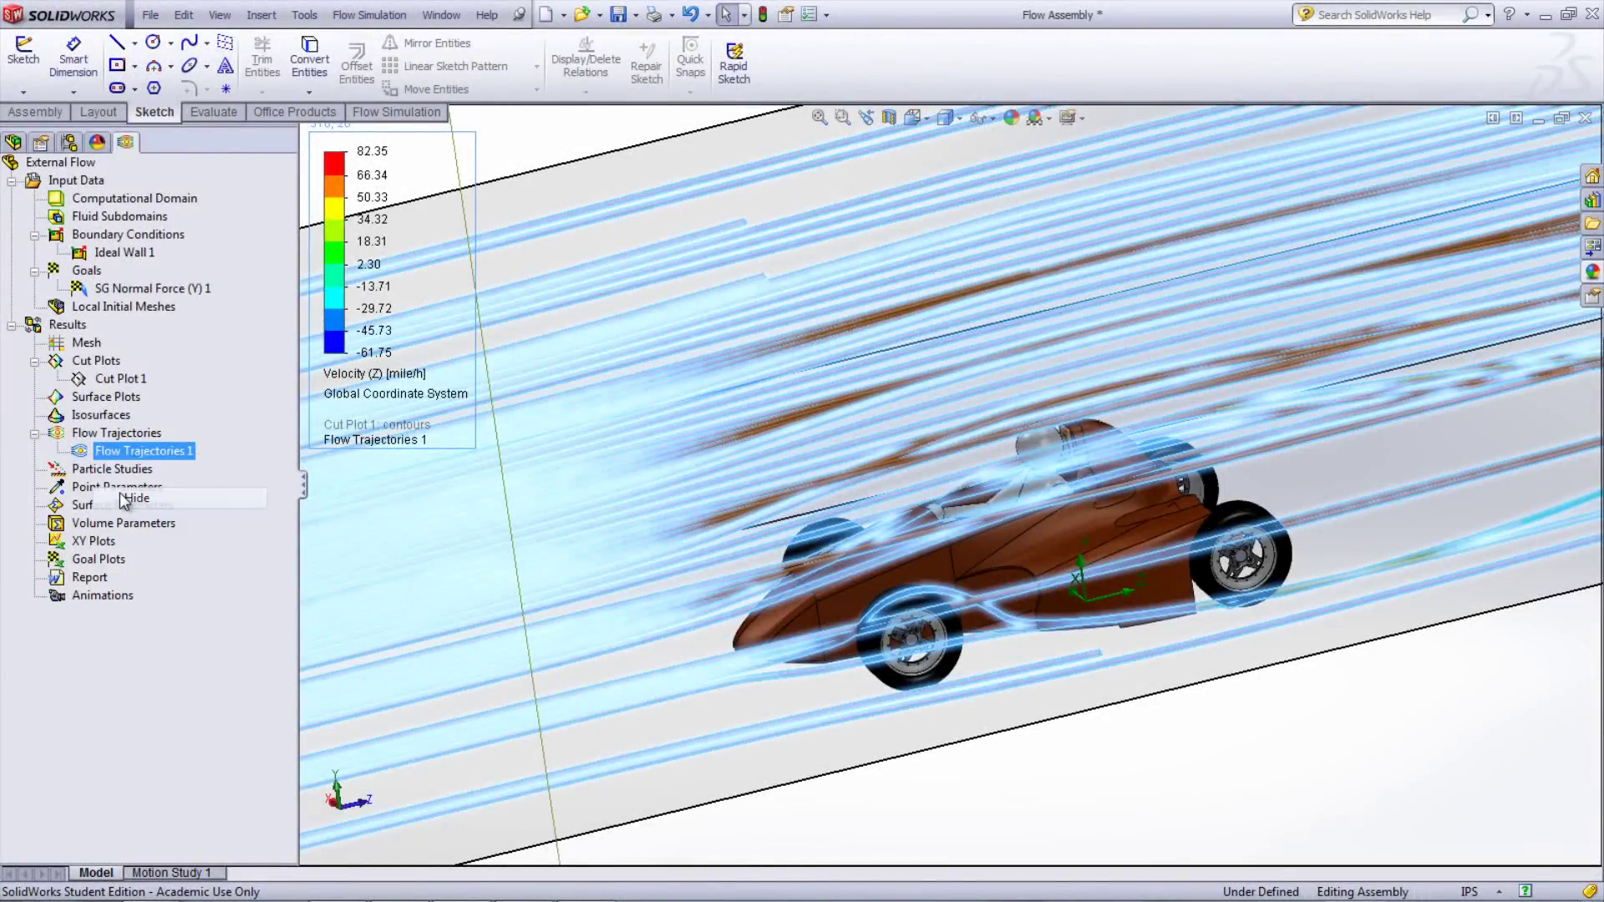
Insert a goal plot of the Normal Force (Y) surface goal against iterations and generate its results spreadsheet
{"action": "right_click", "coordinate": [86, 566]}
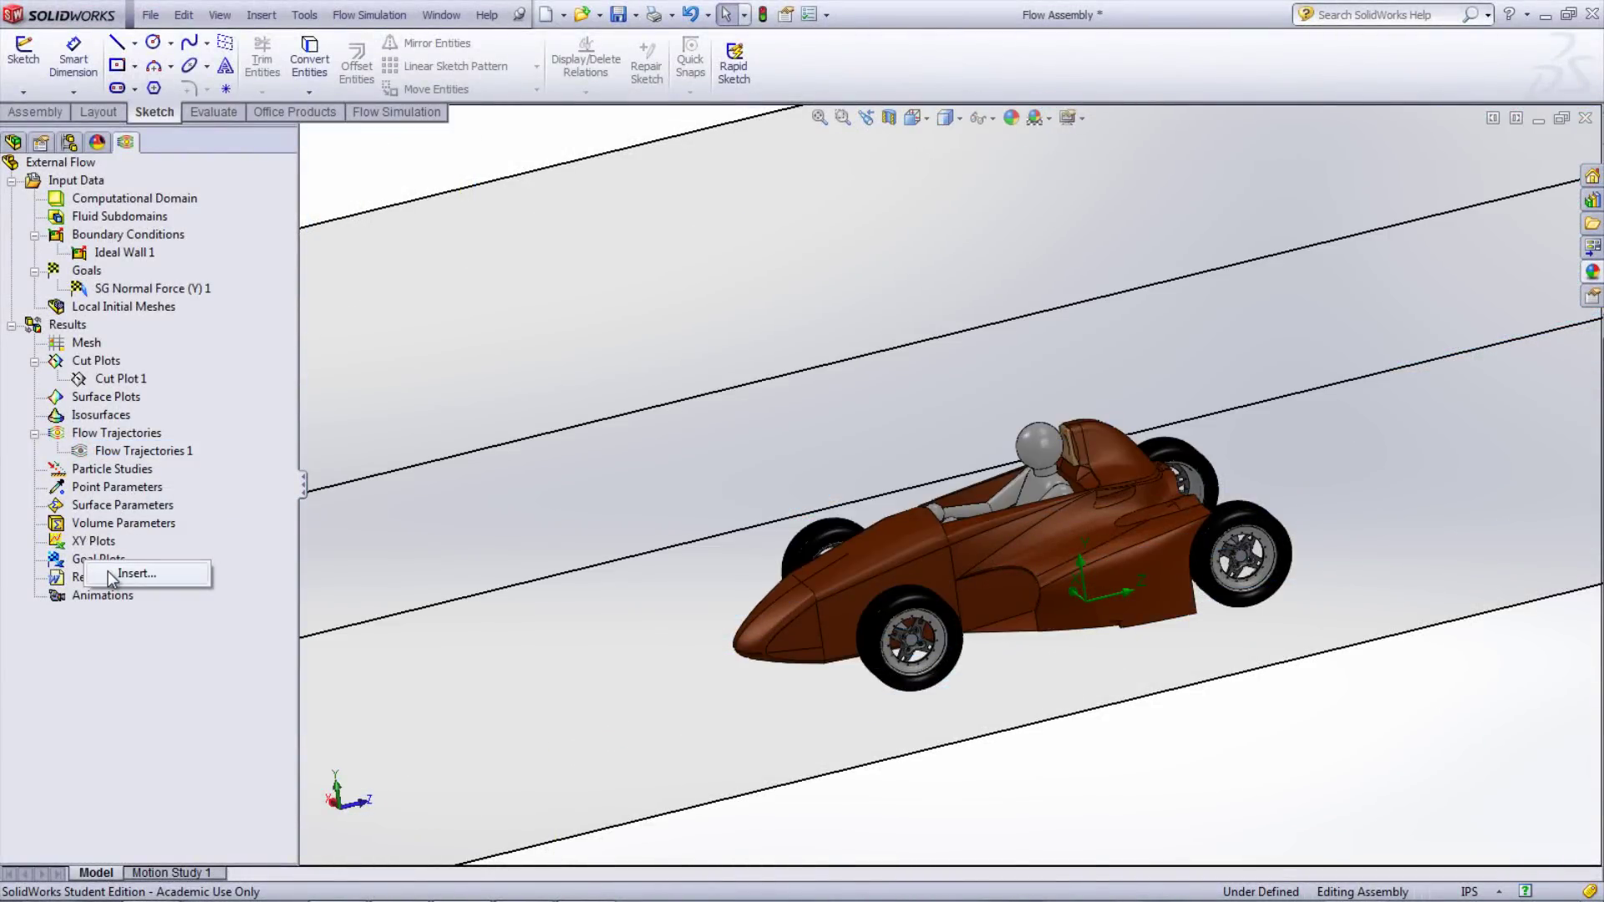
{"action": "left_click", "coordinate": [112, 573]}
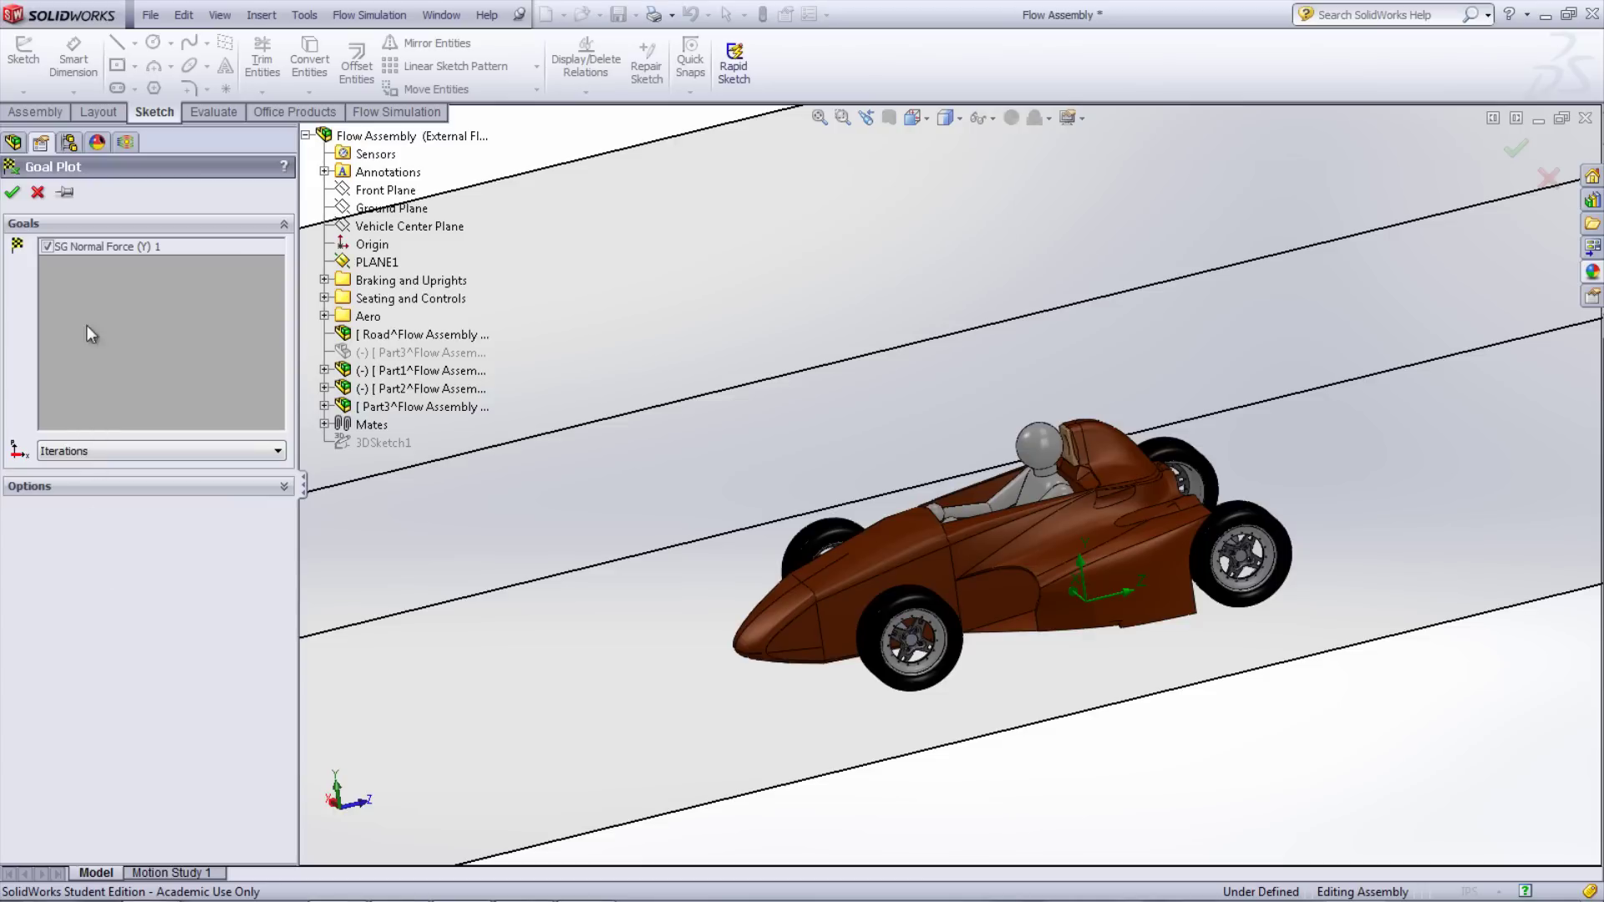
{"action": "left_click", "coordinate": [13, 193]}
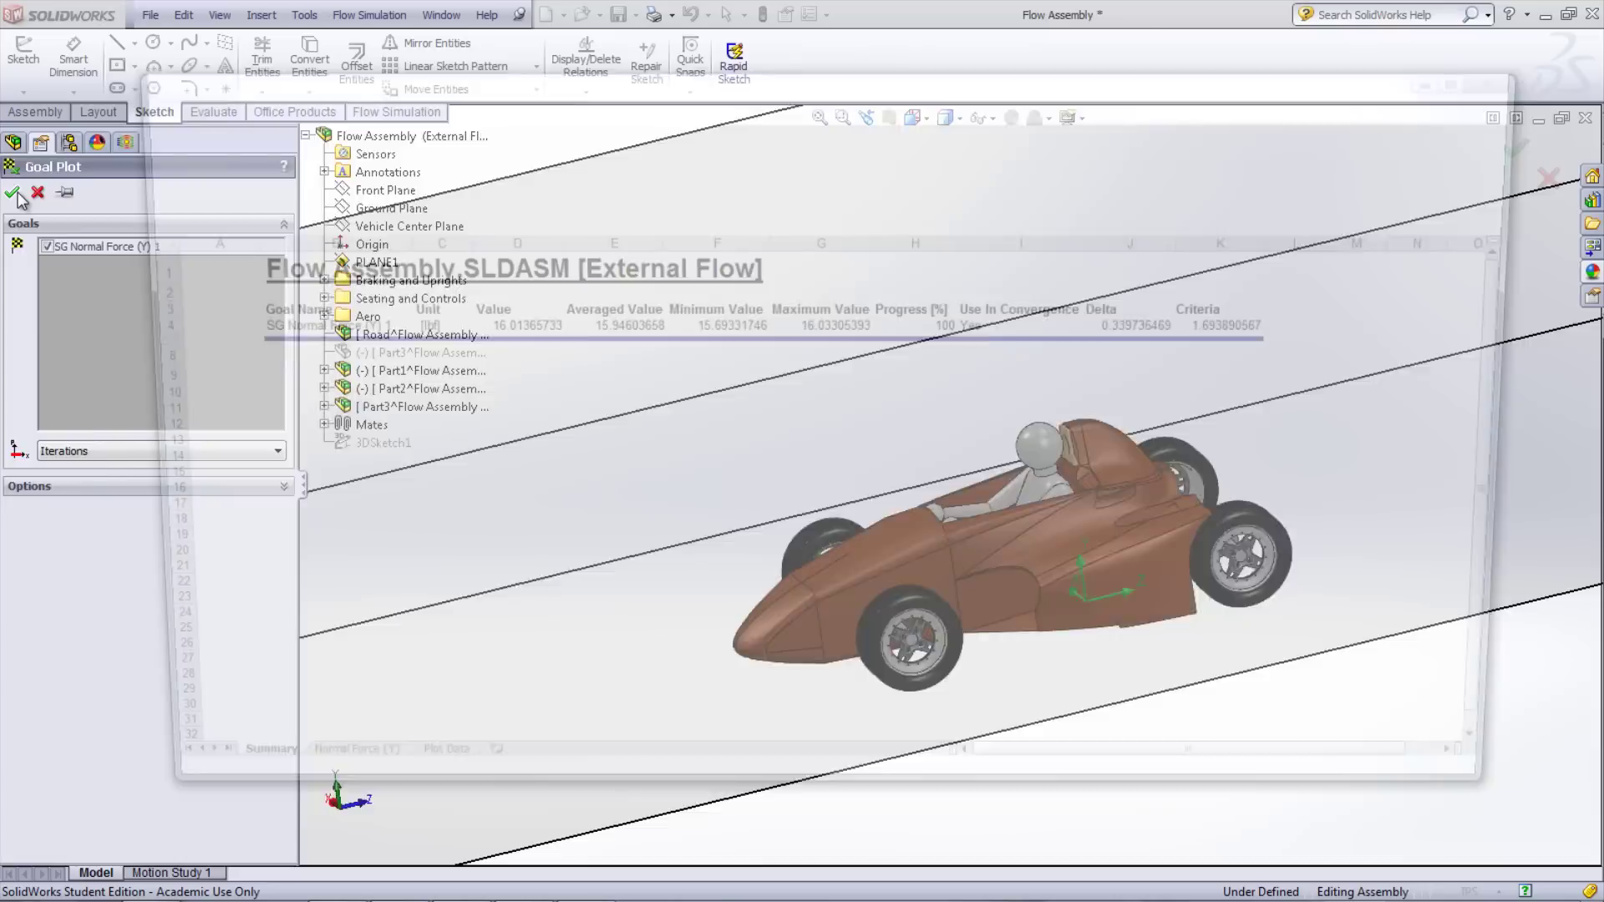